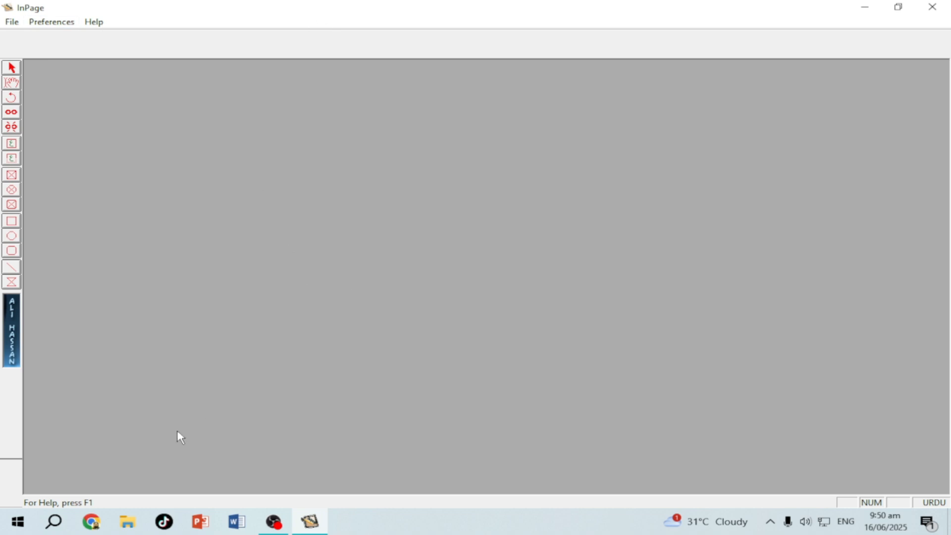
# Search 'core' to launch CorelDRAW 9, start a New Graphic, and go back to InPage
pyautogui.click(25, 522)
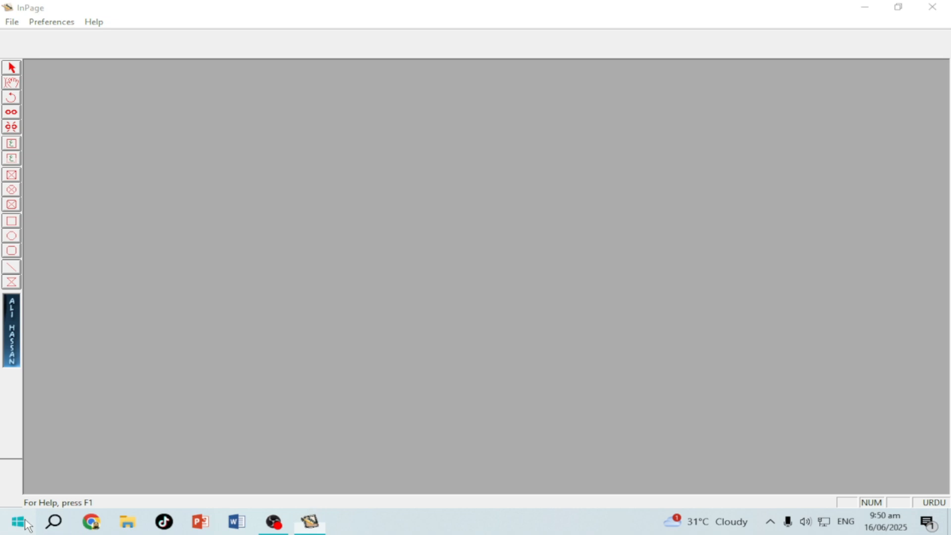
pyautogui.write('c')
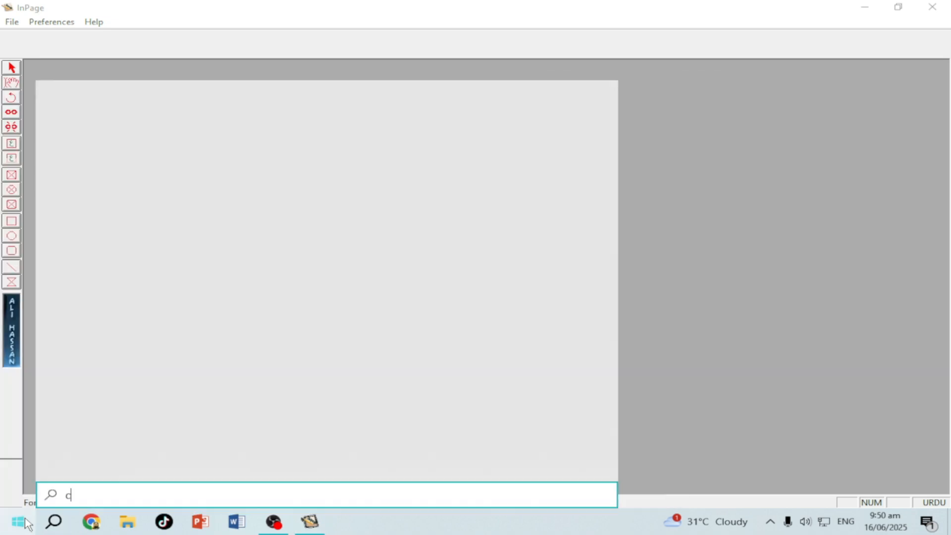
pyautogui.write('ore')
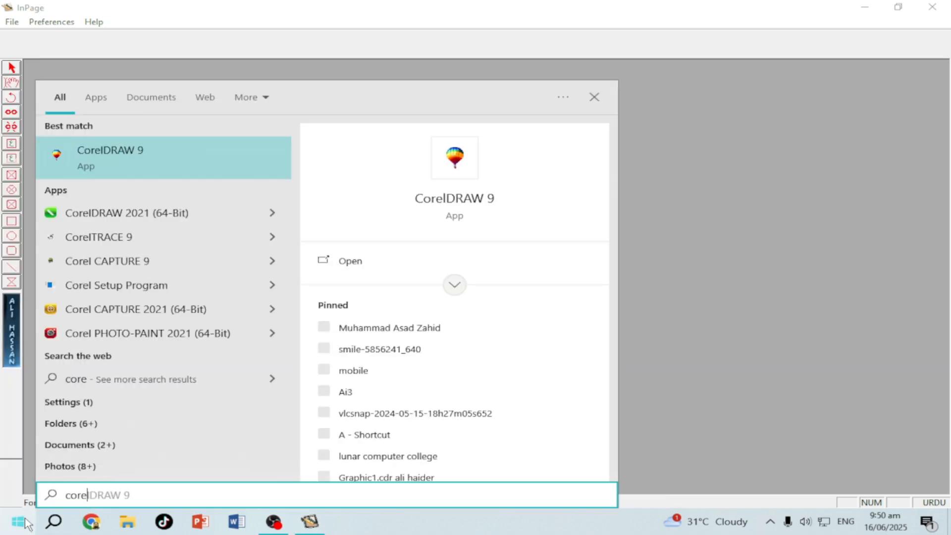
pyautogui.click(446, 199)
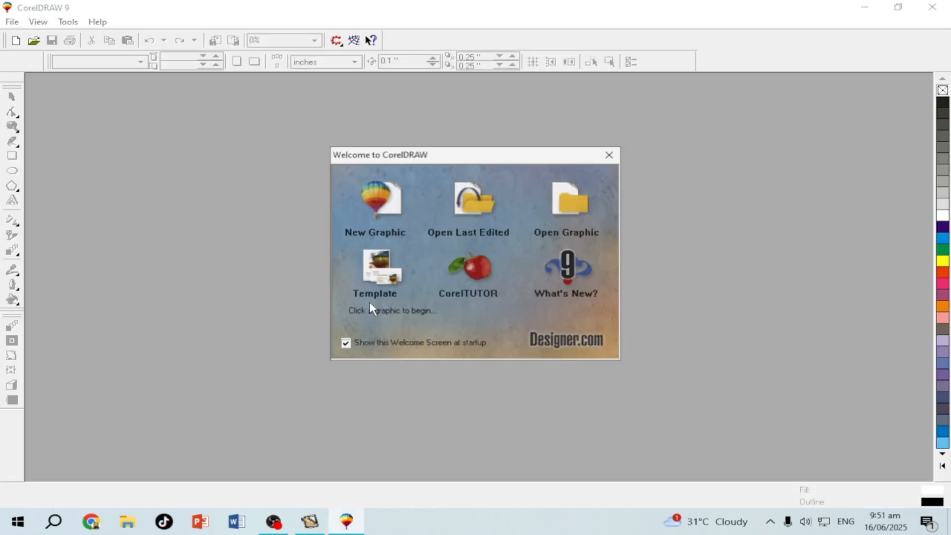
pyautogui.click(365, 203)
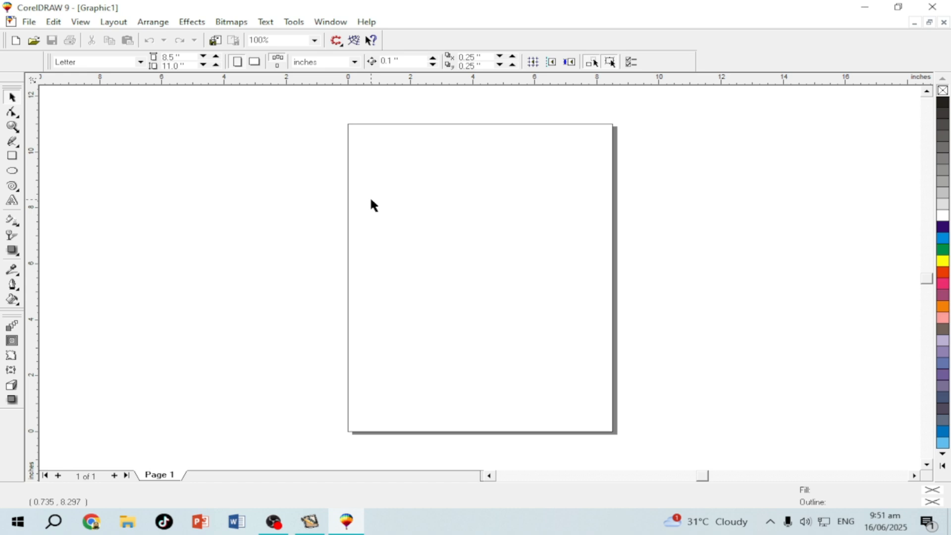
pyautogui.click(309, 523)
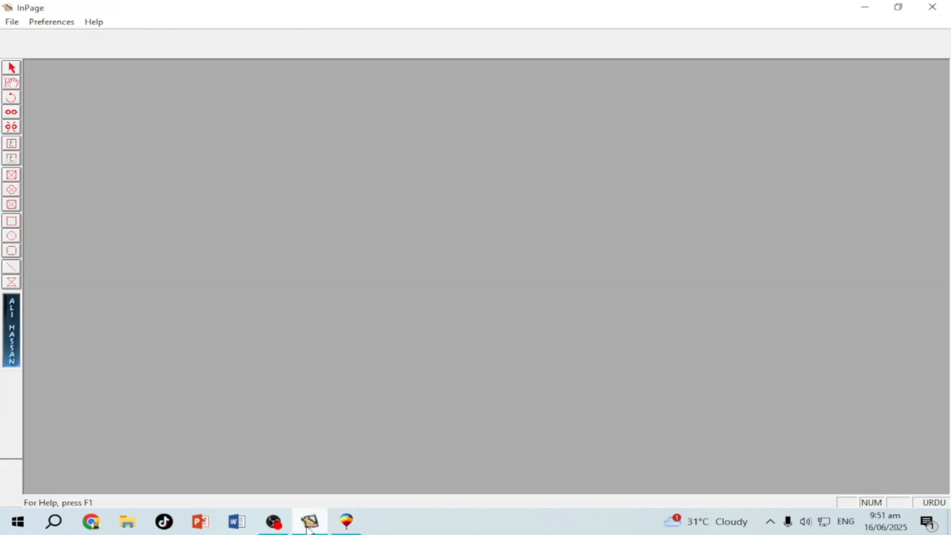
# Start a new InPage document via File > New and browse the page size list
pyautogui.click(9, 23)
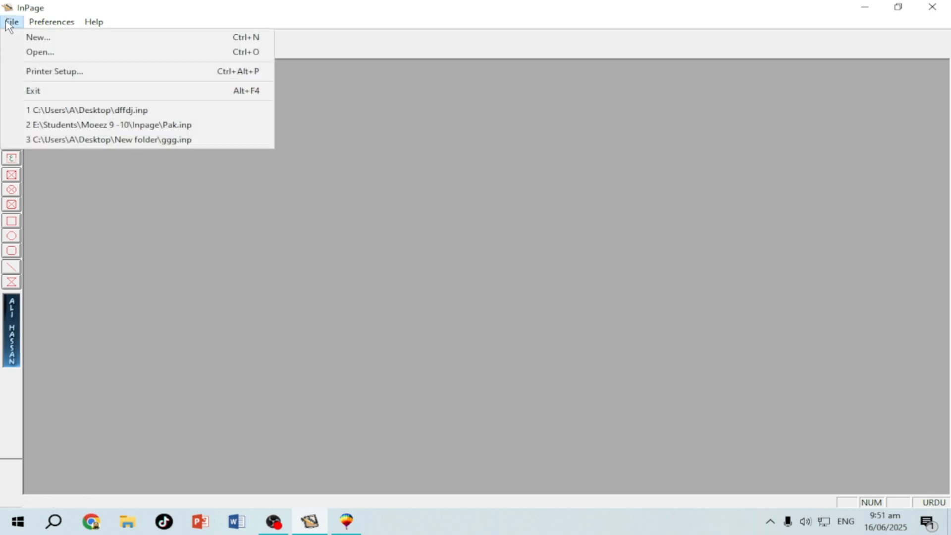
pyautogui.click(37, 37)
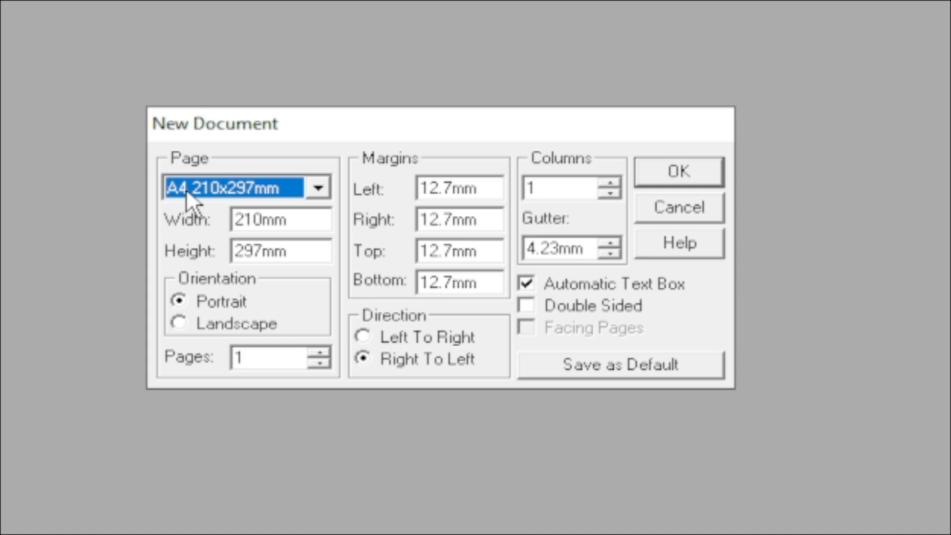
pyautogui.click(317, 187)
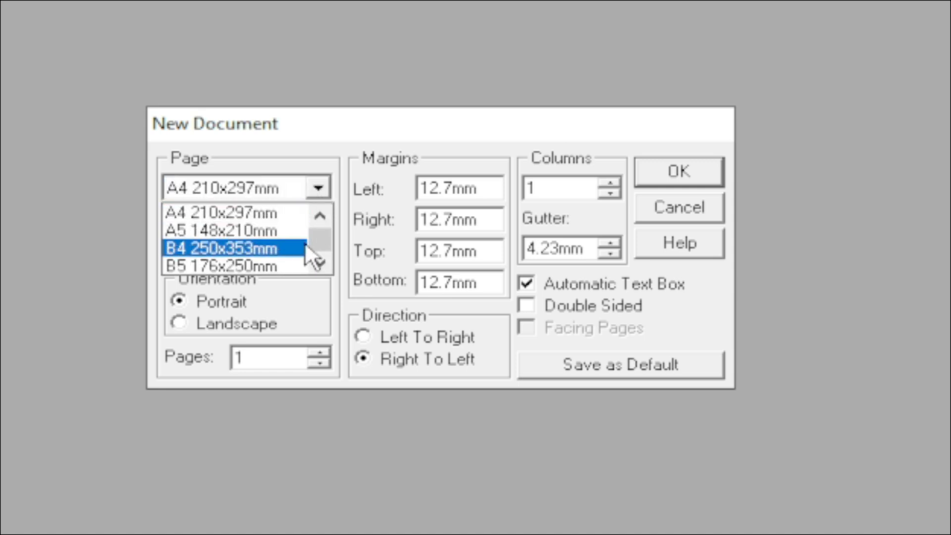
pyautogui.click(320, 216)
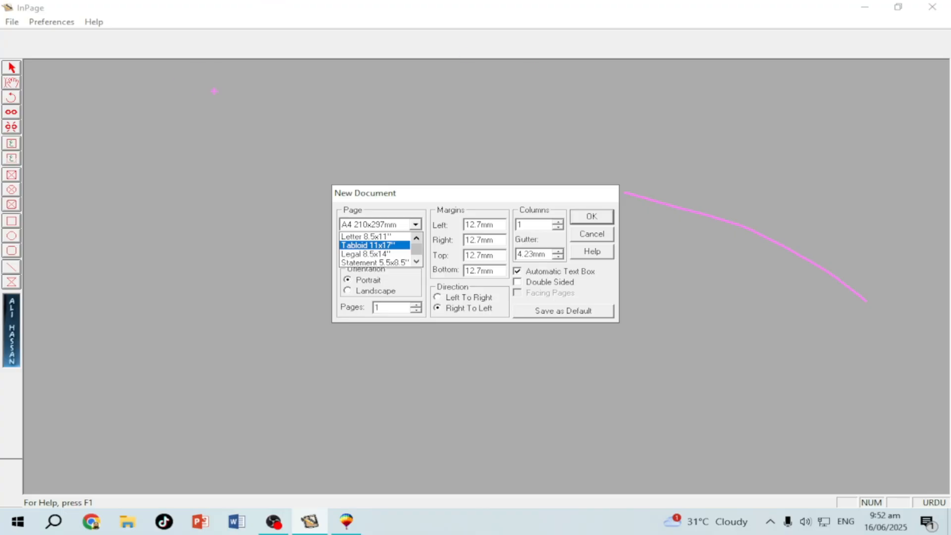
# Pick A4 210x297mm from the New Document page size list
pyautogui.moveTo(257, 396)
pyautogui.mouseDown()
pyautogui.moveTo(282, 449)
pyautogui.moveTo(364, 494)
pyautogui.moveTo(828, 506)
pyautogui.moveTo(852, 416)
pyautogui.moveTo(831, 263)
pyautogui.mouseUp()
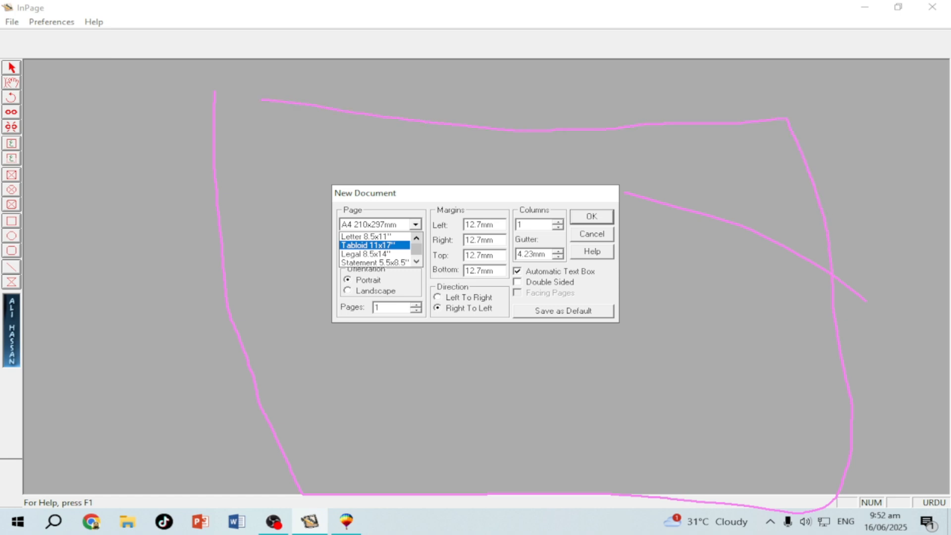
pyautogui.moveTo(282, 62)
pyautogui.mouseDown()
pyautogui.moveTo(319, 103)
pyautogui.moveTo(254, 67)
pyautogui.moveTo(301, 53)
pyautogui.mouseUp()
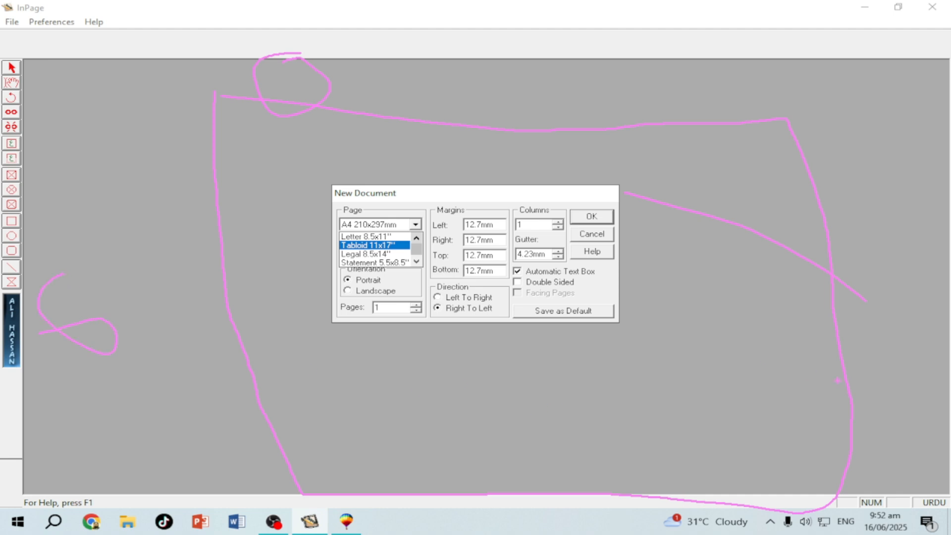
pyautogui.moveTo(483, 520)
pyautogui.mouseDown()
pyautogui.moveTo(527, 533)
pyautogui.moveTo(515, 510)
pyautogui.mouseUp()
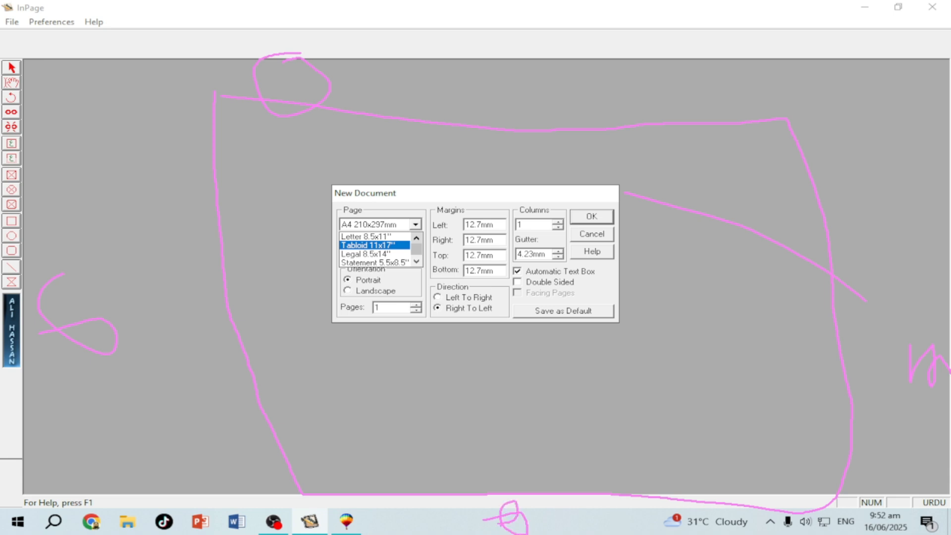
pyautogui.press('Escape')
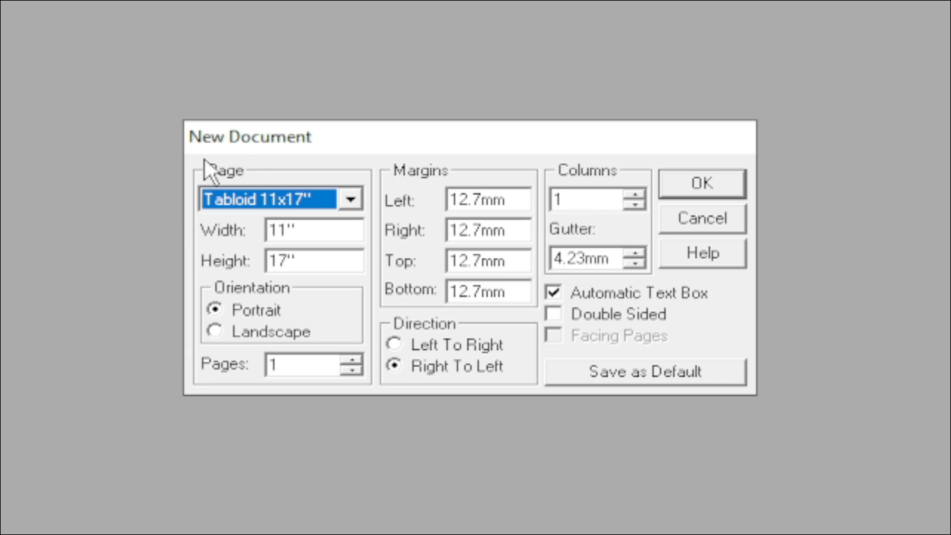
pyautogui.click(277, 203)
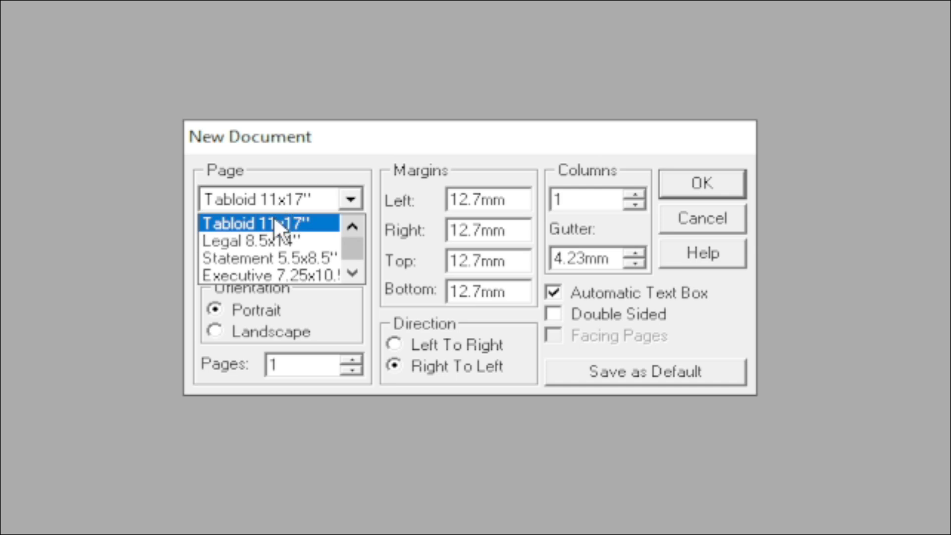
pyautogui.click(350, 216)
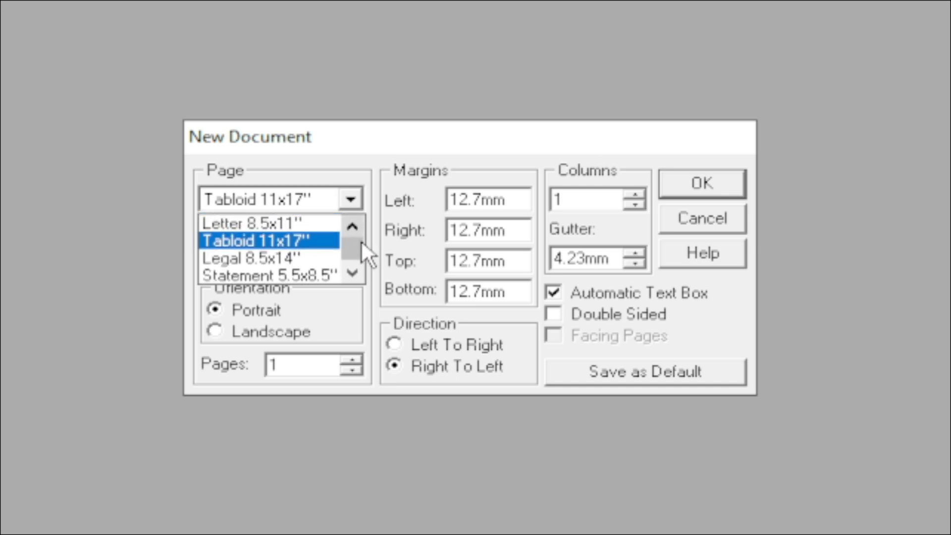
pyautogui.click(352, 272)
pyautogui.click(352, 272)
pyautogui.click(352, 272)
pyautogui.click(352, 272)
pyautogui.click(248, 253)
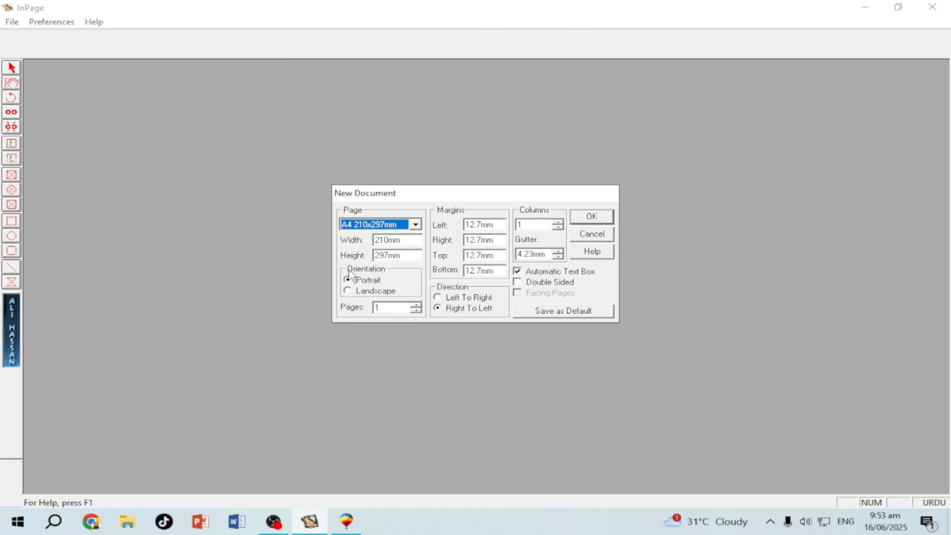
pyautogui.click(163, 236)
pyautogui.moveTo(71, 111)
pyautogui.mouseDown()
pyautogui.moveTo(127, 110)
pyautogui.moveTo(200, 159)
pyautogui.moveTo(201, 292)
pyautogui.moveTo(165, 350)
pyautogui.moveTo(64, 339)
pyautogui.moveTo(64, 112)
pyautogui.mouseUp()
pyautogui.moveTo(261, 358)
pyautogui.mouseDown()
pyautogui.moveTo(262, 417)
pyautogui.moveTo(701, 430)
pyautogui.moveTo(703, 367)
pyautogui.moveTo(682, 352)
pyautogui.moveTo(268, 352)
pyautogui.mouseUp()
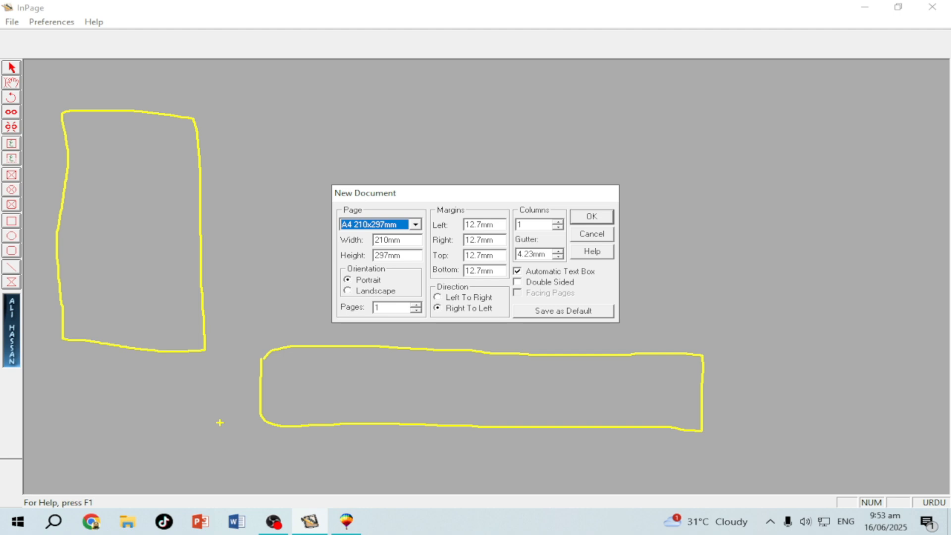
pyautogui.moveTo(120, 91); pyautogui.dragTo(127, 165)
pyautogui.moveTo(85, 93)
pyautogui.mouseDown()
pyautogui.moveTo(118, 83)
pyautogui.moveTo(144, 105)
pyautogui.mouseUp()
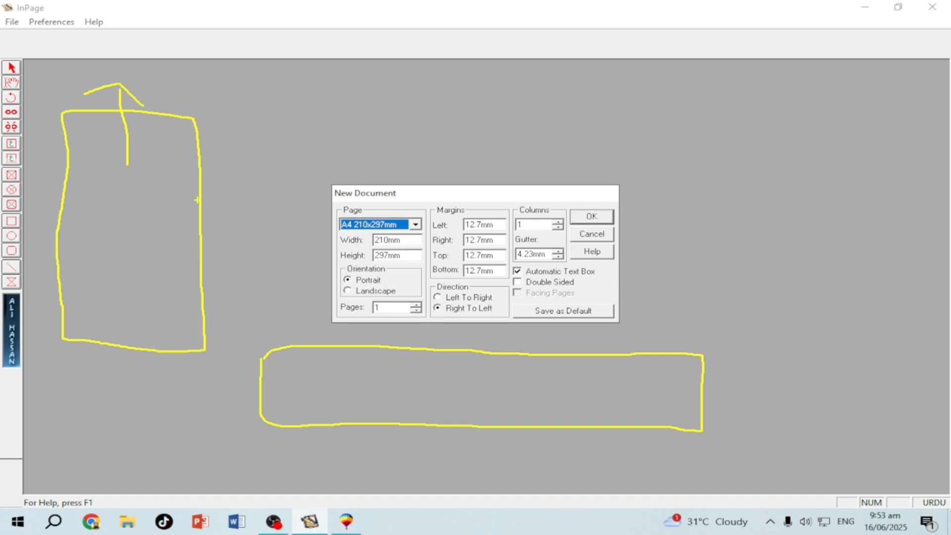
pyautogui.moveTo(326, 394)
pyautogui.mouseDown()
pyautogui.moveTo(195, 390)
pyautogui.moveTo(272, 405)
pyautogui.mouseUp()
pyautogui.moveTo(517, 394)
pyautogui.mouseDown()
pyautogui.moveTo(739, 393)
pyautogui.moveTo(721, 422)
pyautogui.mouseUp()
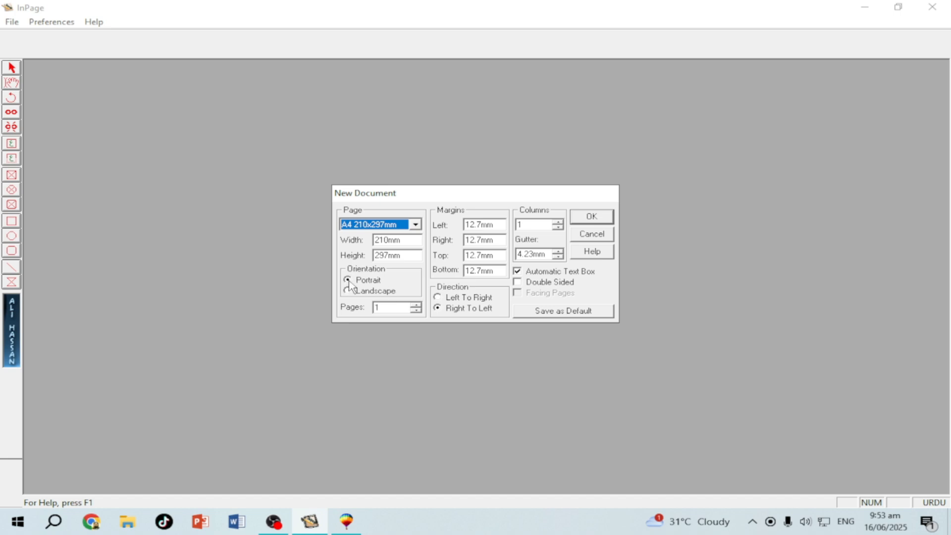
# Create the A4 document and switch its page to landscape in Document setup
pyautogui.click(591, 216)
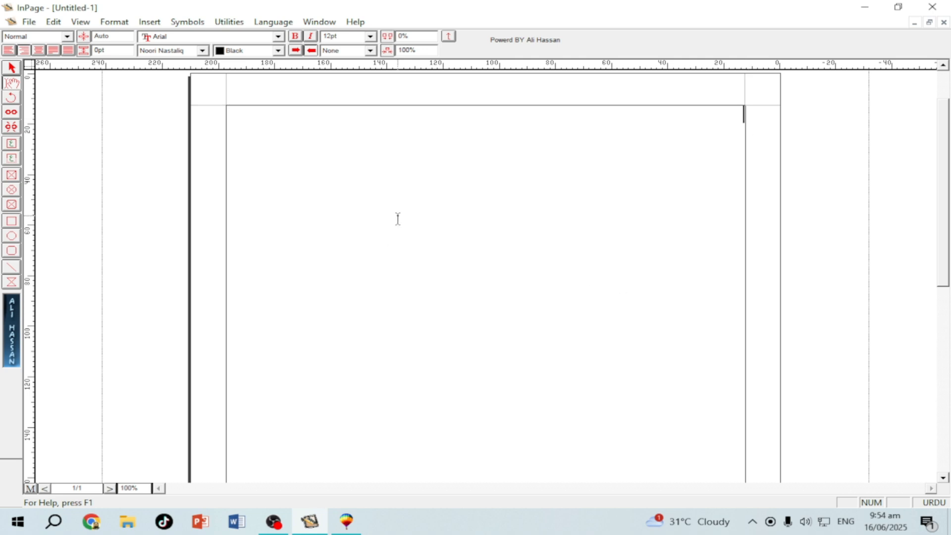
pyautogui.click(114, 22)
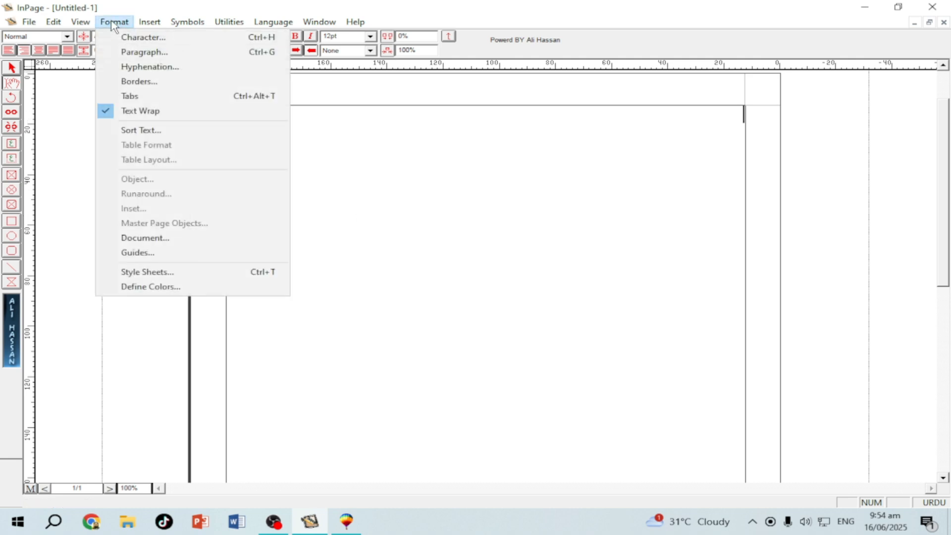
pyautogui.click(149, 239)
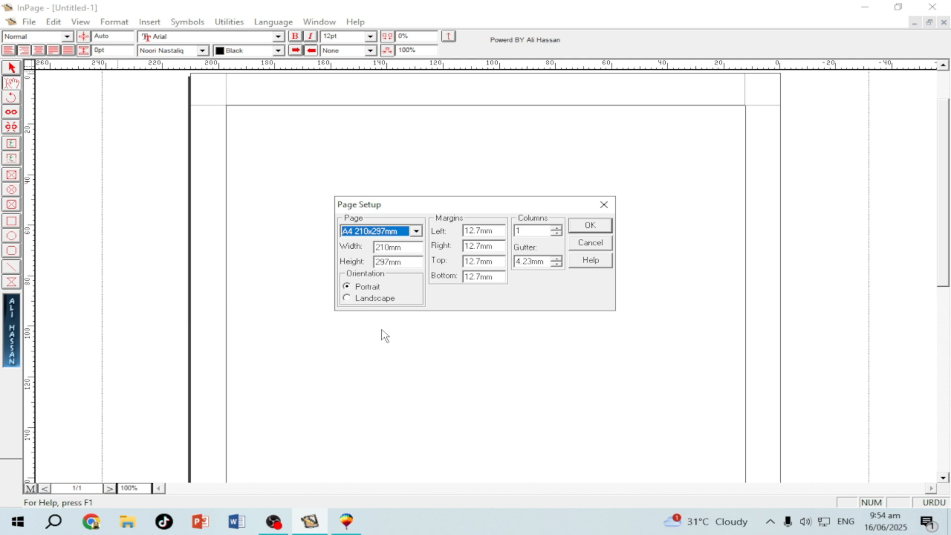
pyautogui.click(357, 299)
pyautogui.click(358, 299)
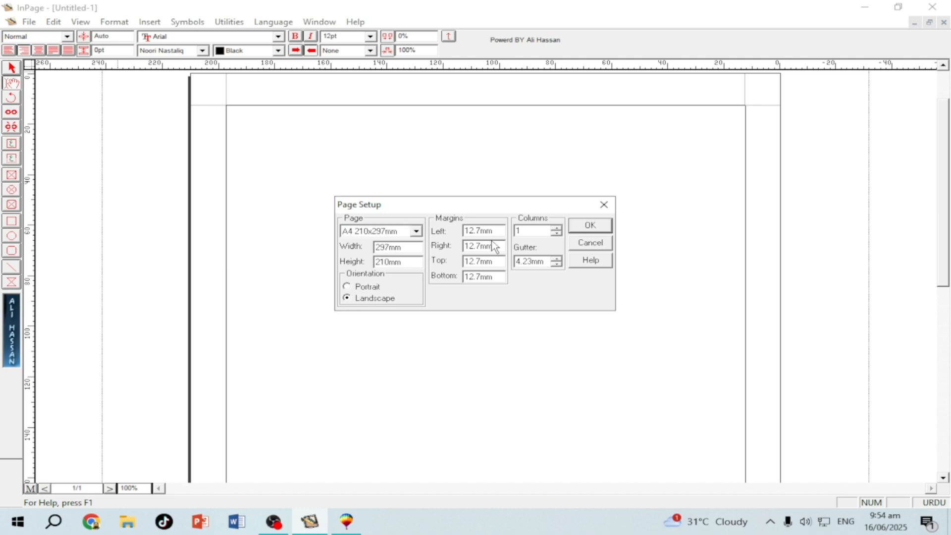
pyautogui.click(590, 226)
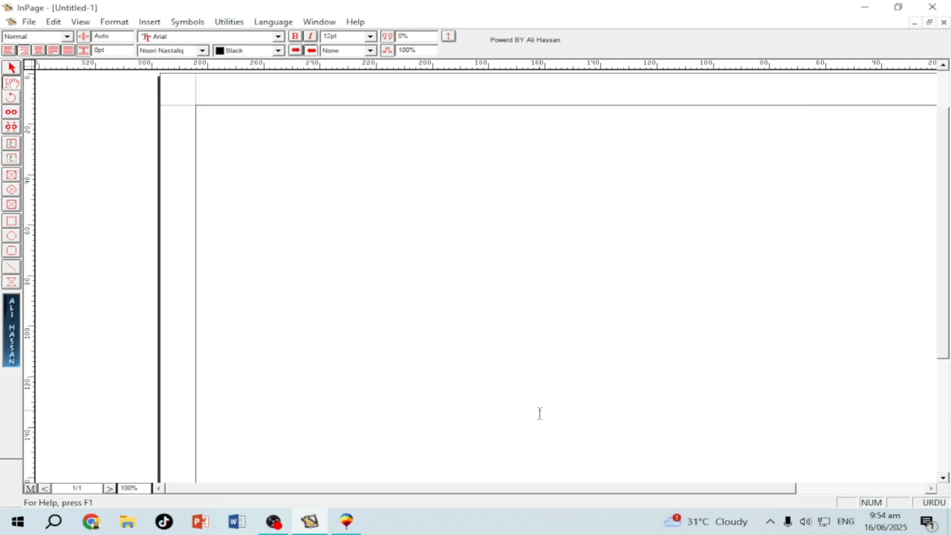
# Zoom out to the whole page, then reset the page to portrait orientation
pyautogui.moveTo(592, 490); pyautogui.dragTo(650, 491)
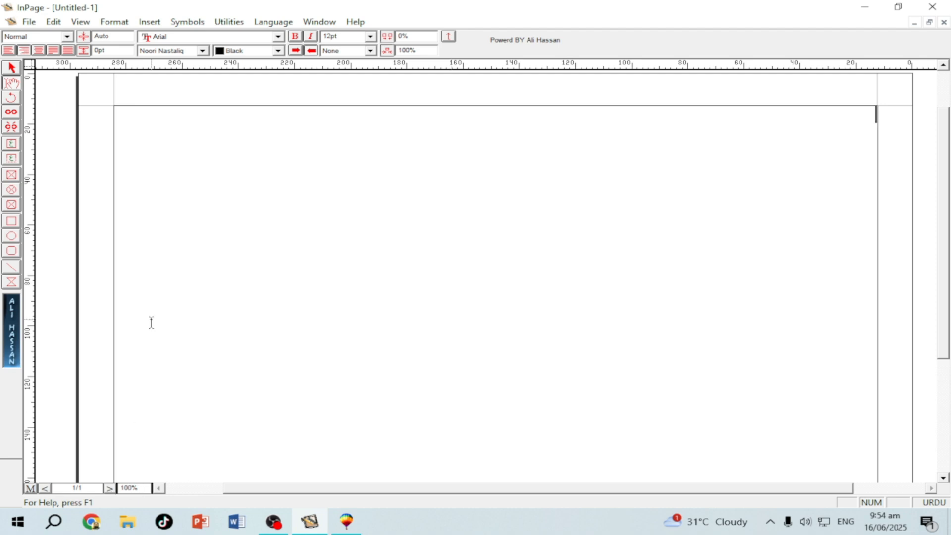
pyautogui.hotkey('ctrl', '5')
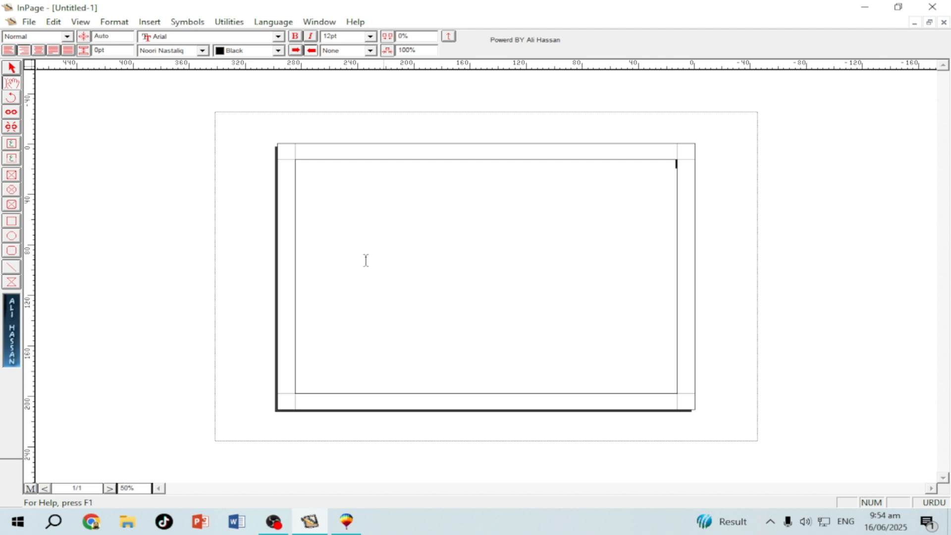
pyautogui.click(114, 23)
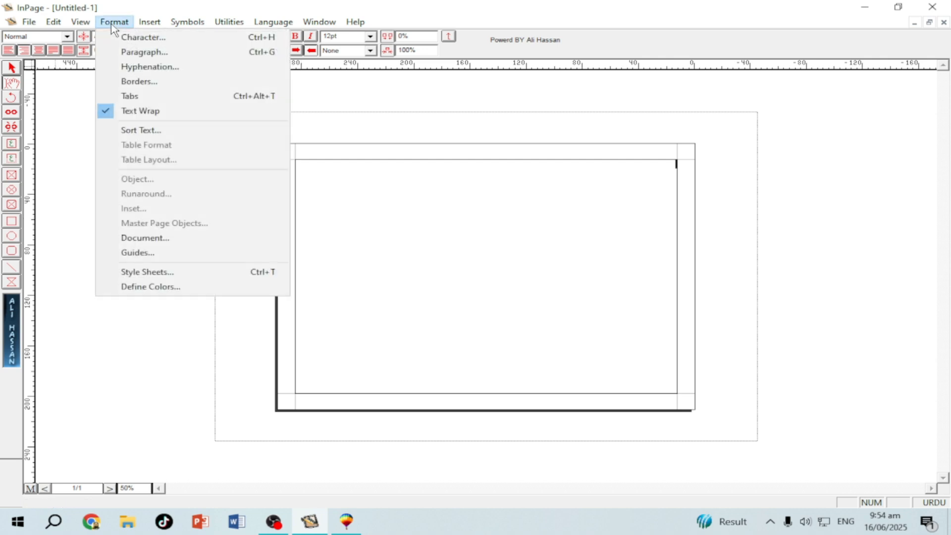
pyautogui.click(151, 238)
pyautogui.click(347, 286)
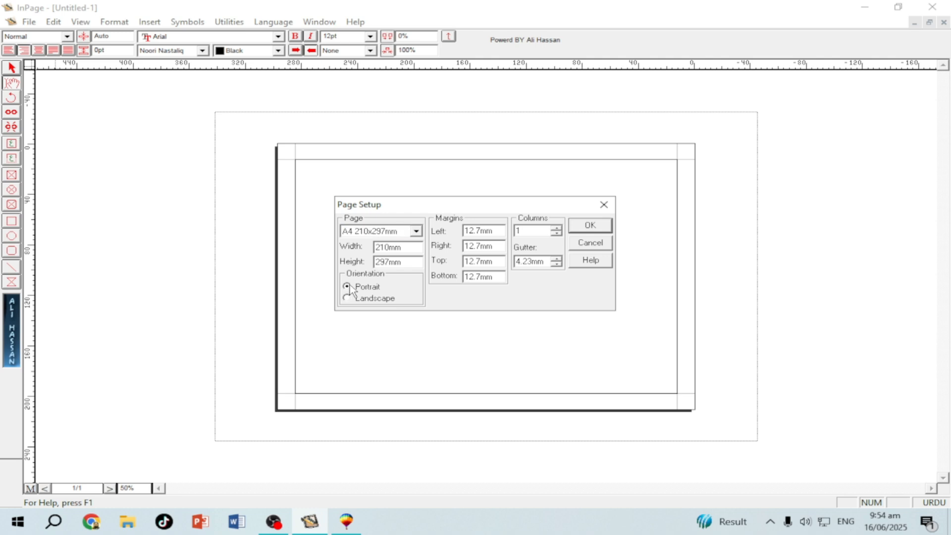
pyautogui.click(590, 226)
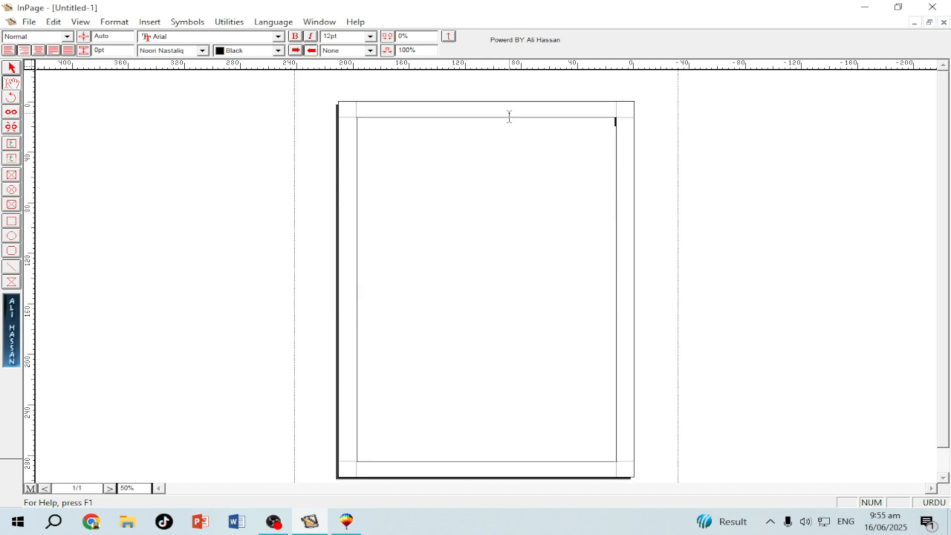
# Set the page zoom to 150% and place the caret on the blank page
pyautogui.doubleClick(129, 487)
pyautogui.moveTo(179, 360)
pyautogui.mouseDown()
pyautogui.moveTo(158, 428)
pyautogui.moveTo(129, 466)
pyautogui.moveTo(181, 453)
pyautogui.mouseUp()
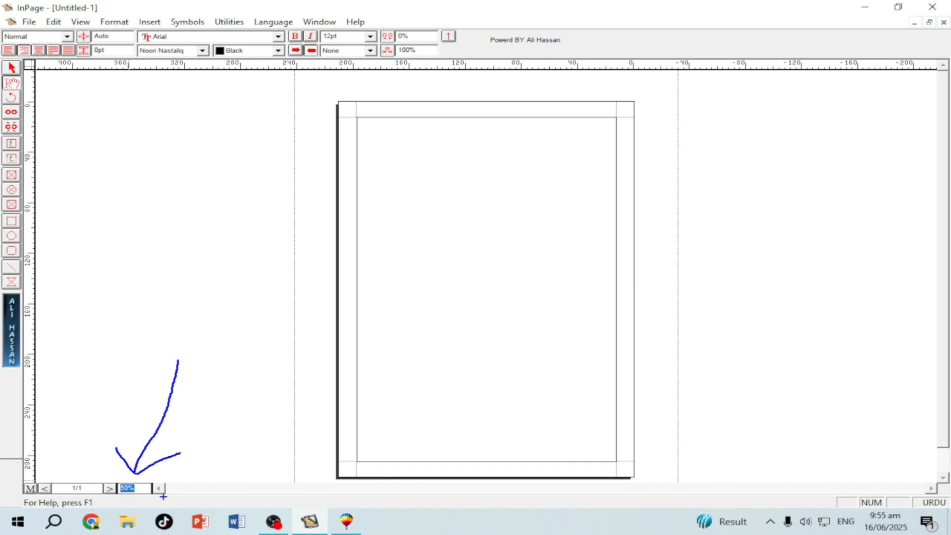
pyautogui.press('Escape')
pyautogui.click(133, 488)
pyautogui.write('150')
pyautogui.press('Return')
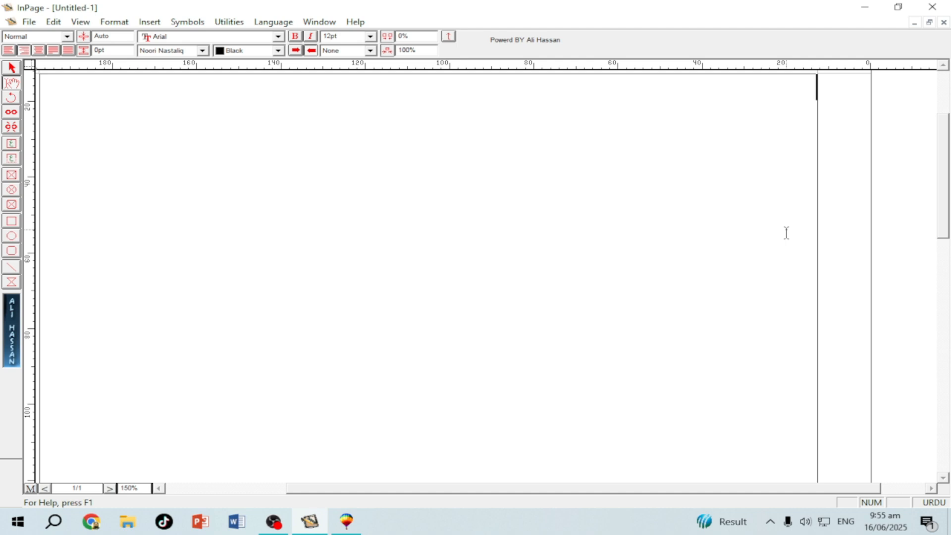
pyautogui.press('Return')
pyautogui.press('Tab')
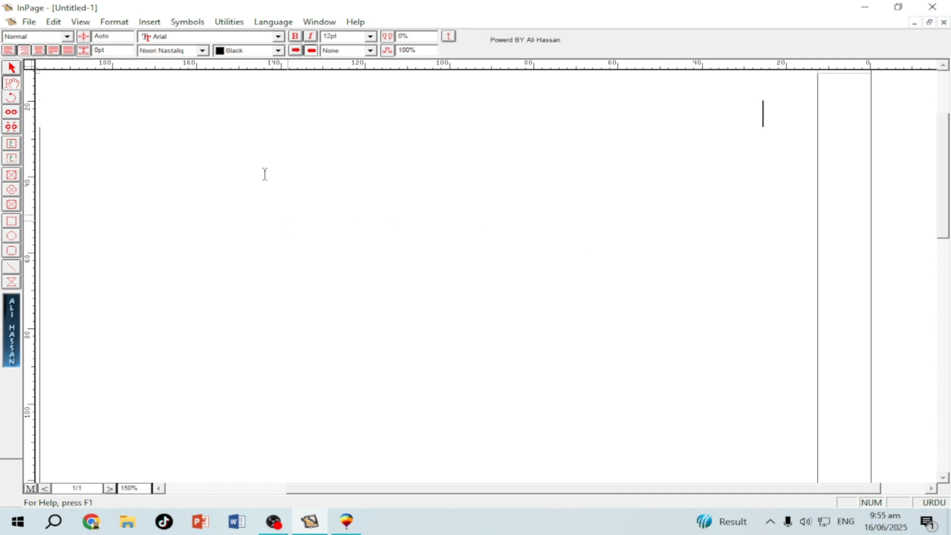
# Draw a text box near the page top, type the person's name in Urdu, and select the frame
pyautogui.click(11, 147)
pyautogui.moveTo(291, 144); pyautogui.dragTo(617, 218)
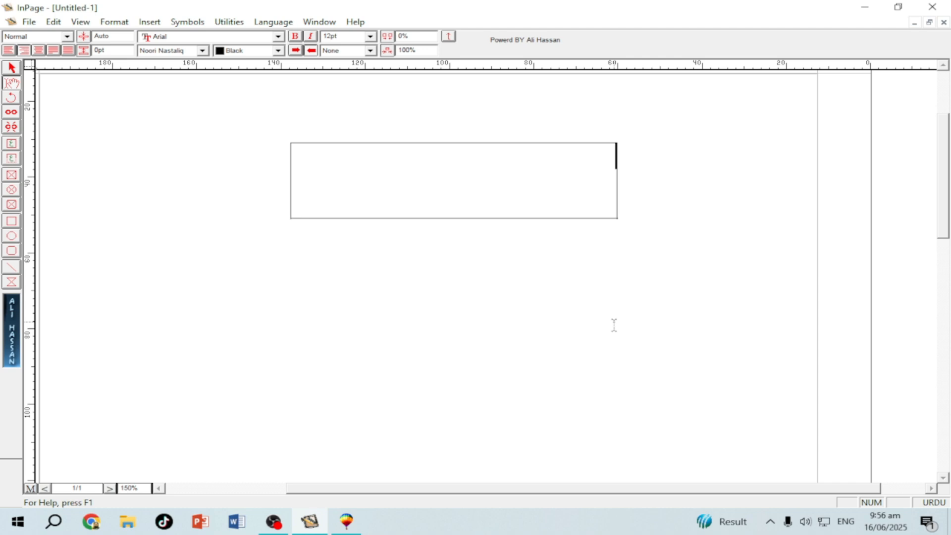
pyautogui.hotkey('ctrl', '2')
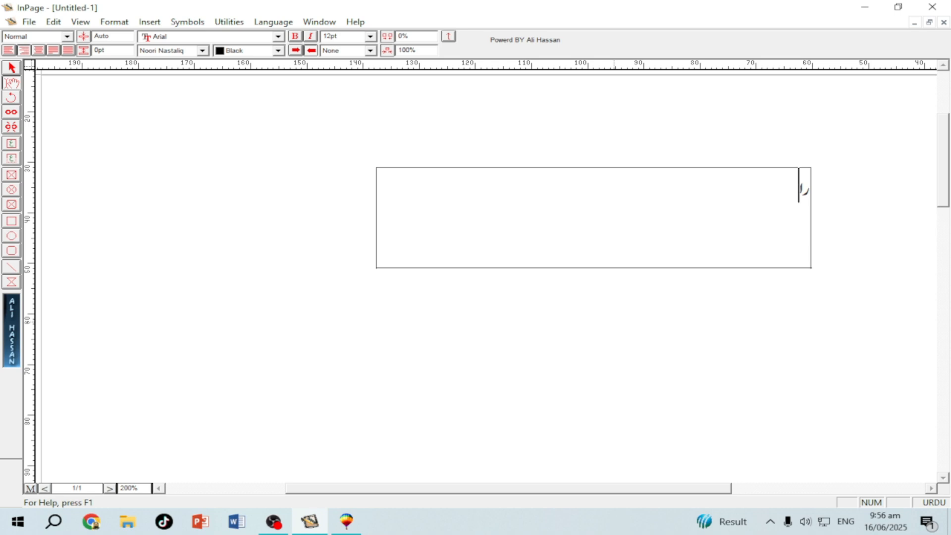
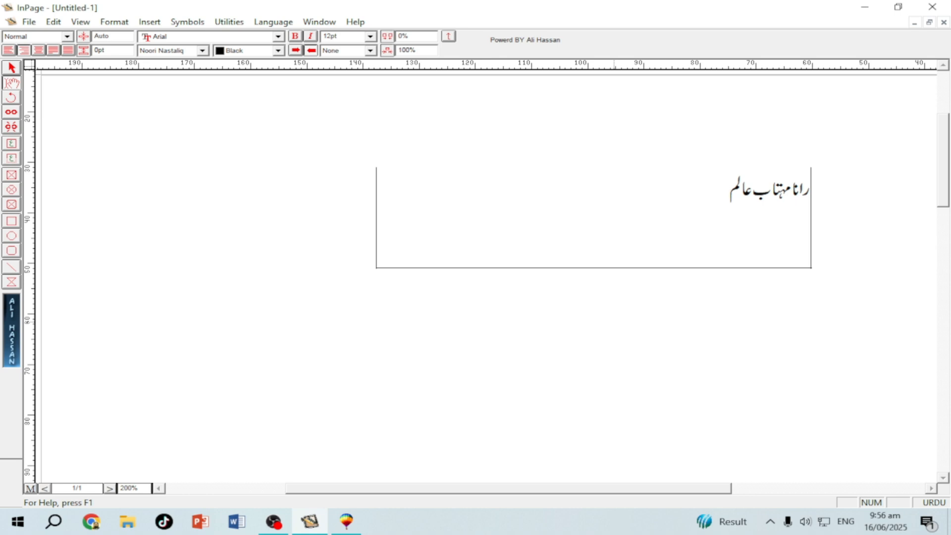
pyautogui.click(12, 68)
pyautogui.click(477, 231)
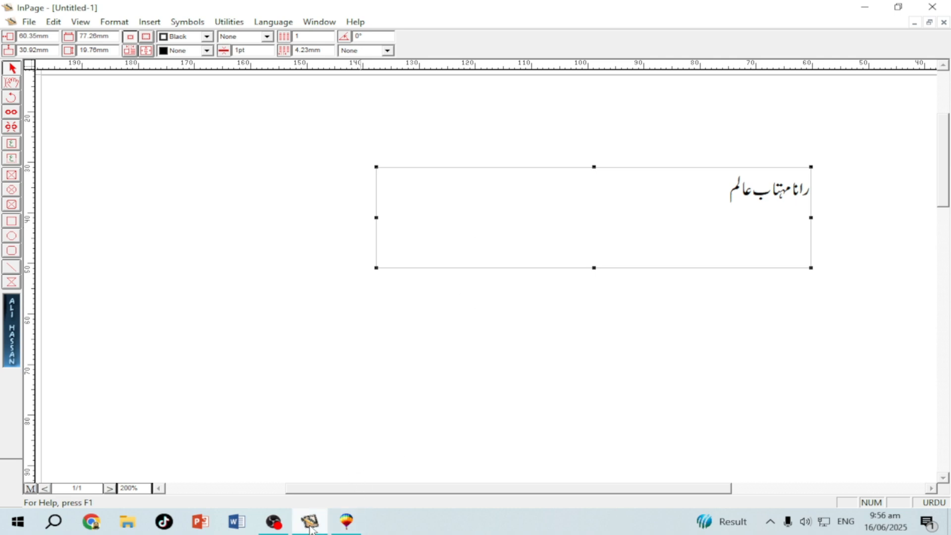
# Select and copy the text frame holding the Urdu name, then switch to CorelDRAW
pyautogui.moveTo(350, 523)
pyautogui.click(11, 83)
pyautogui.moveTo(536, 196); pyautogui.dragTo(859, 197)
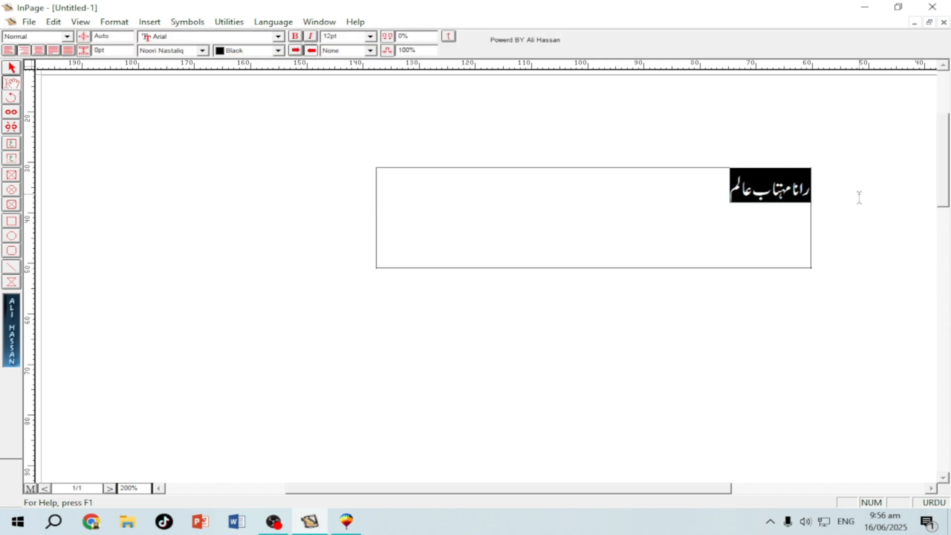
pyautogui.click(11, 68)
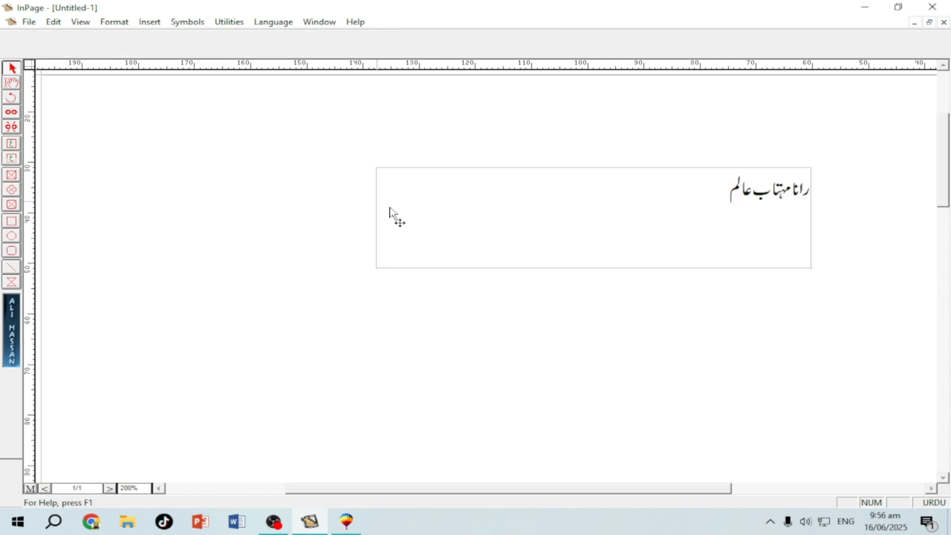
pyautogui.click(445, 207)
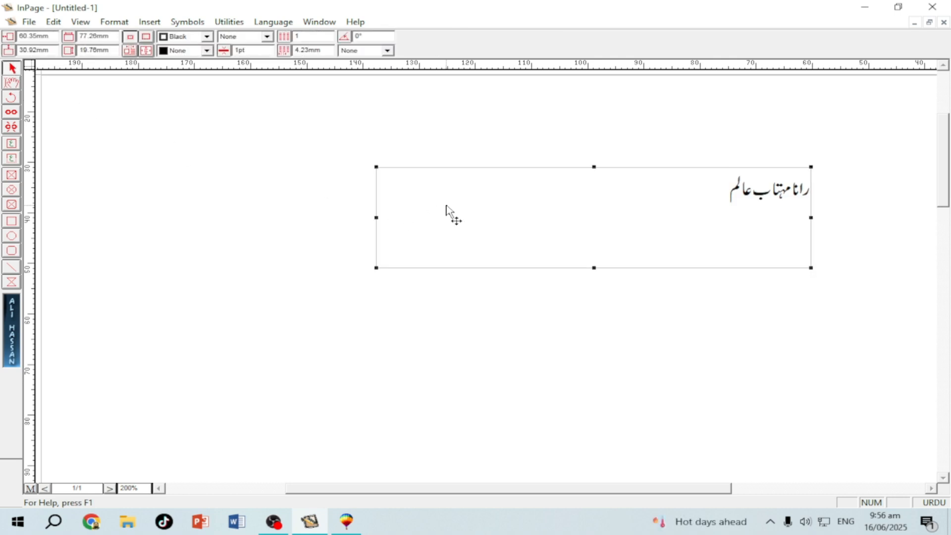
pyautogui.click(346, 521)
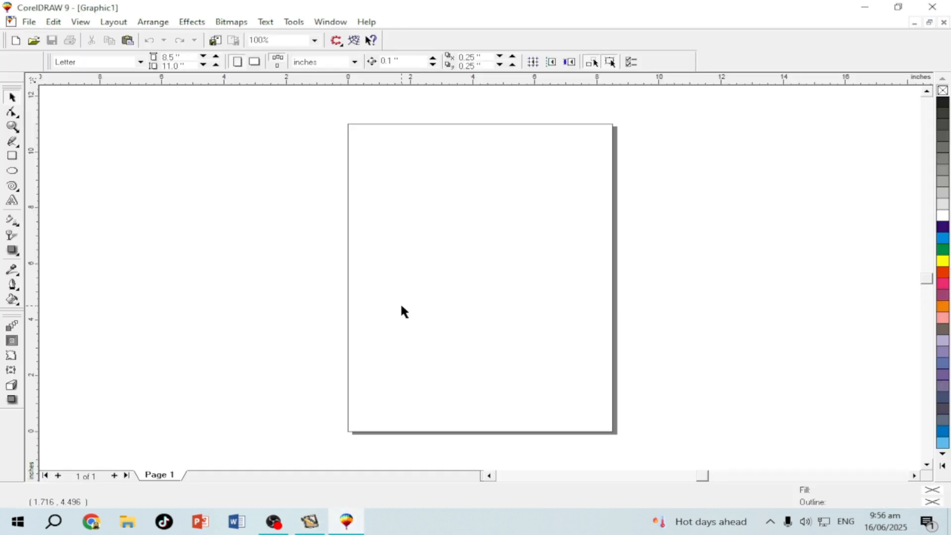
# Paste the Urdu name and scale it down to fit the page width near the top
pyautogui.hotkey('ctrl', 'v')
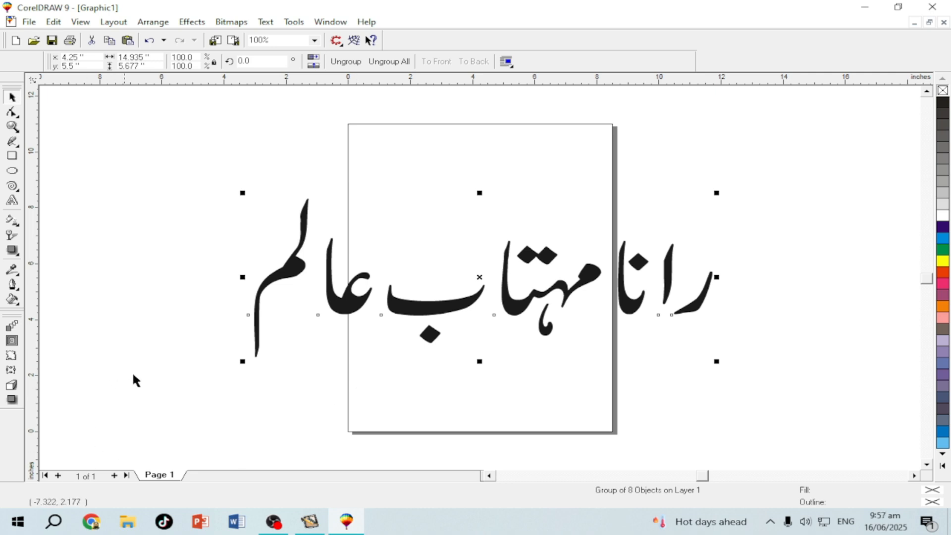
pyautogui.moveTo(242, 362); pyautogui.dragTo(462, 280)
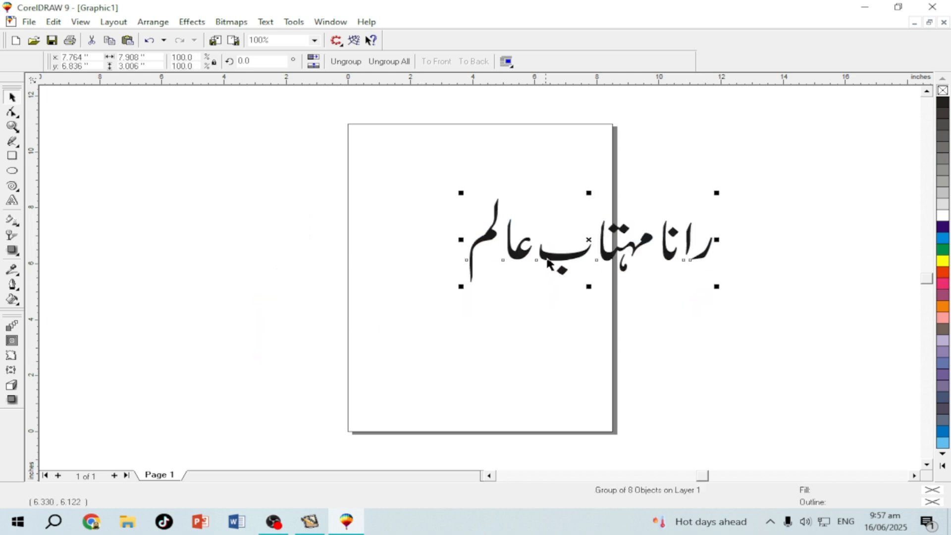
pyautogui.moveTo(478, 228); pyautogui.dragTo(386, 196)
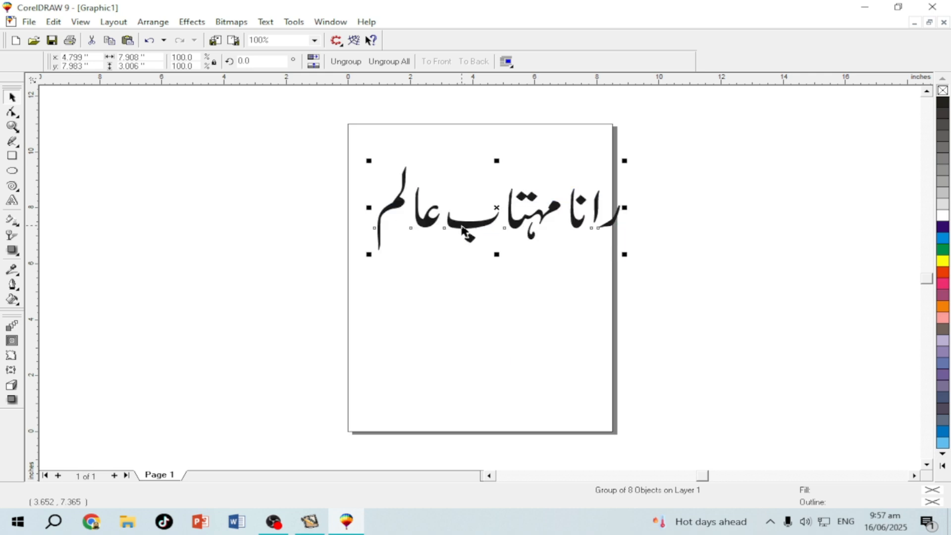
pyautogui.moveTo(459, 216); pyautogui.dragTo(456, 214)
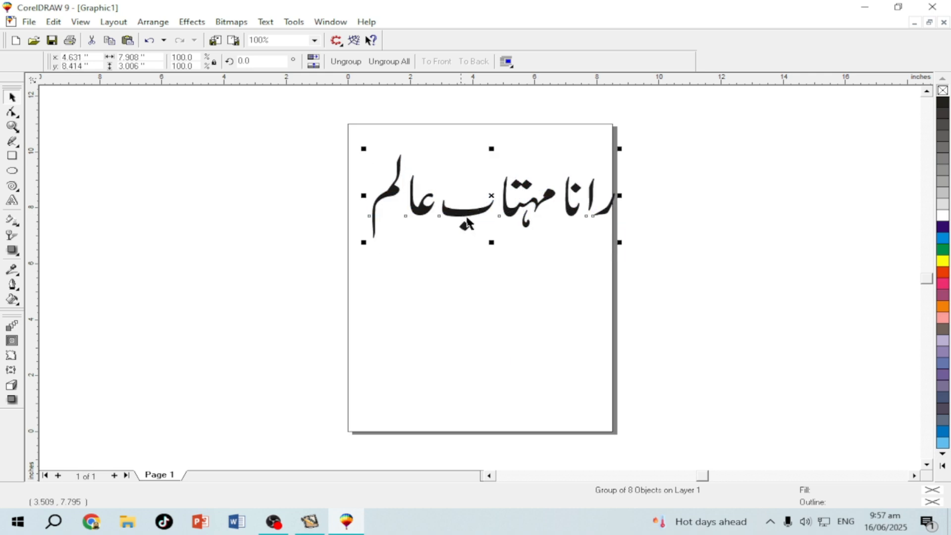
pyautogui.moveTo(616, 242); pyautogui.dragTo(575, 228)
pyautogui.click(512, 245)
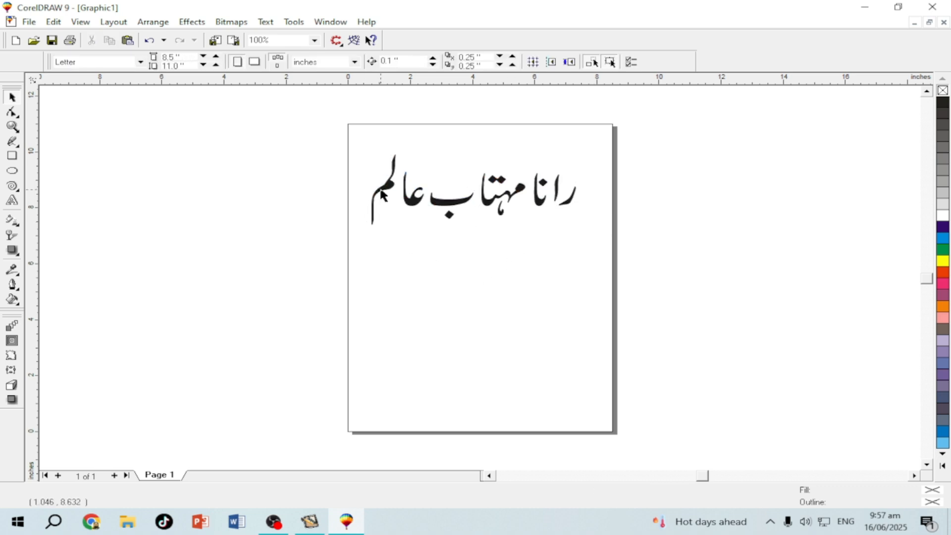
pyautogui.click(381, 194)
pyautogui.moveTo(375, 227); pyautogui.dragTo(384, 264)
pyautogui.click(403, 339)
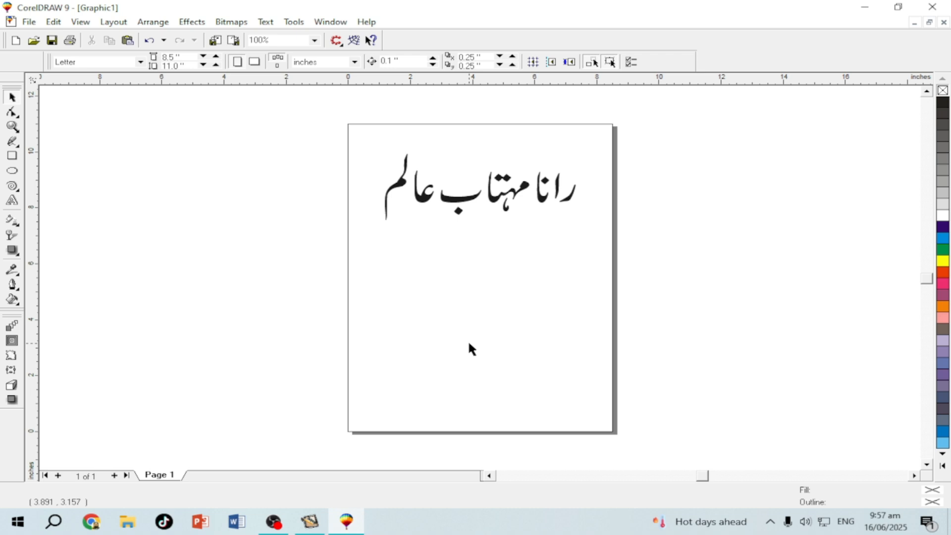
# Draw a rectangle below the Urdu name and select it
pyautogui.click(12, 156)
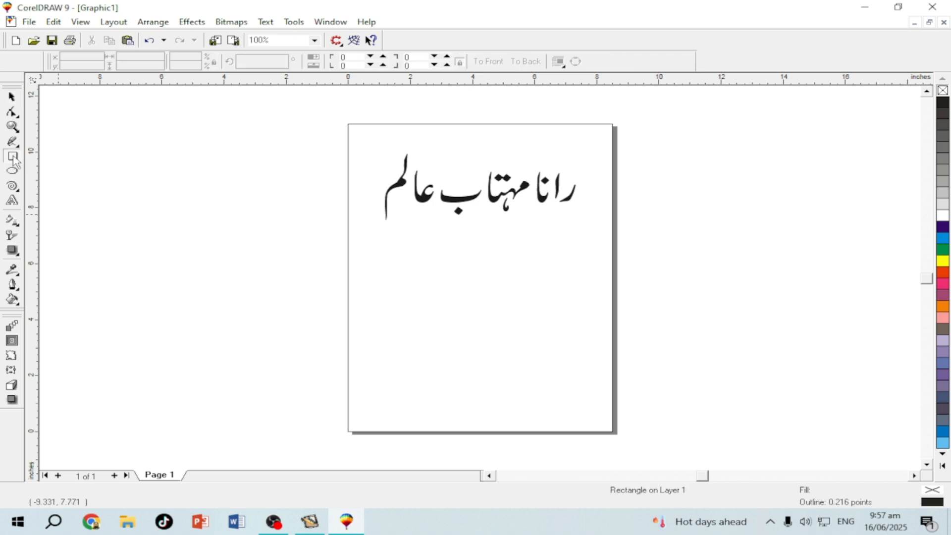
pyautogui.moveTo(384, 254)
pyautogui.mouseDown()
pyautogui.moveTo(466, 297)
pyautogui.moveTo(492, 299)
pyautogui.mouseUp()
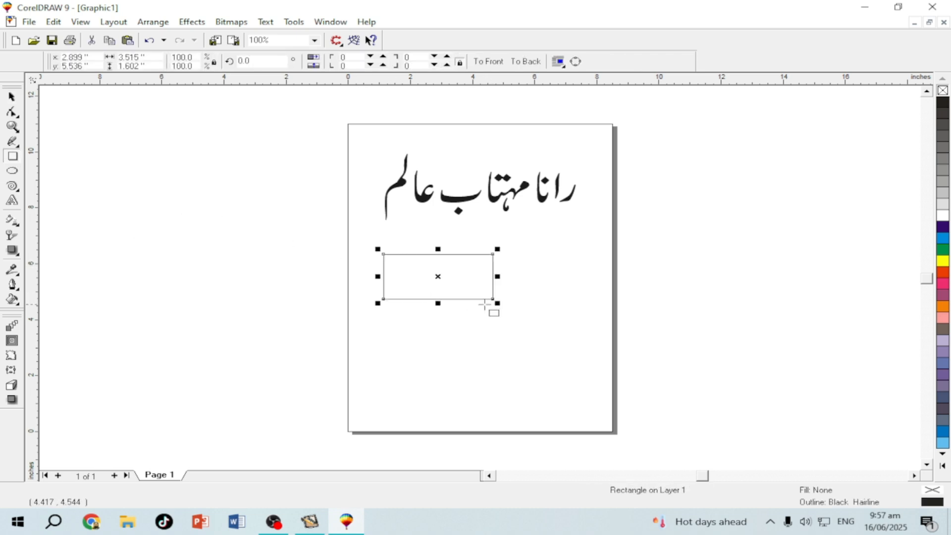
pyautogui.click(11, 96)
pyautogui.click(286, 271)
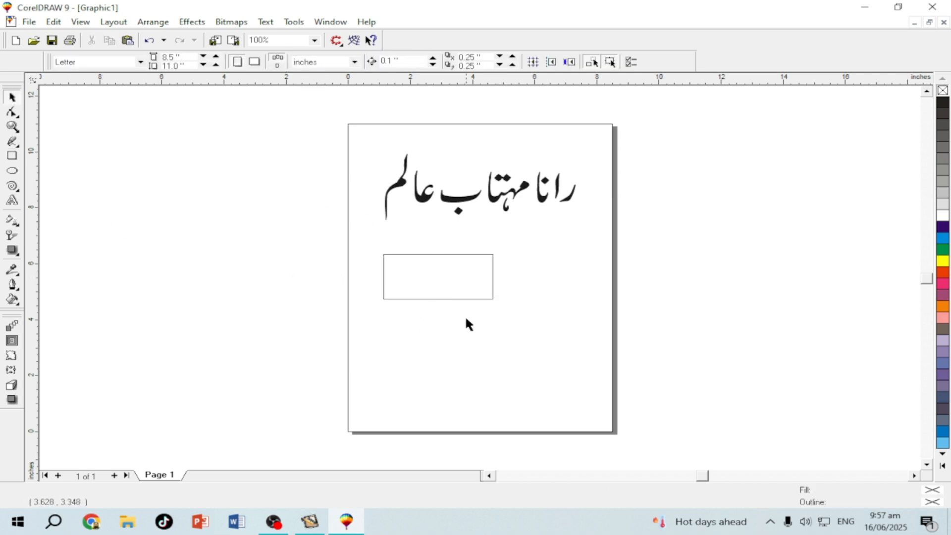
pyautogui.click(451, 299)
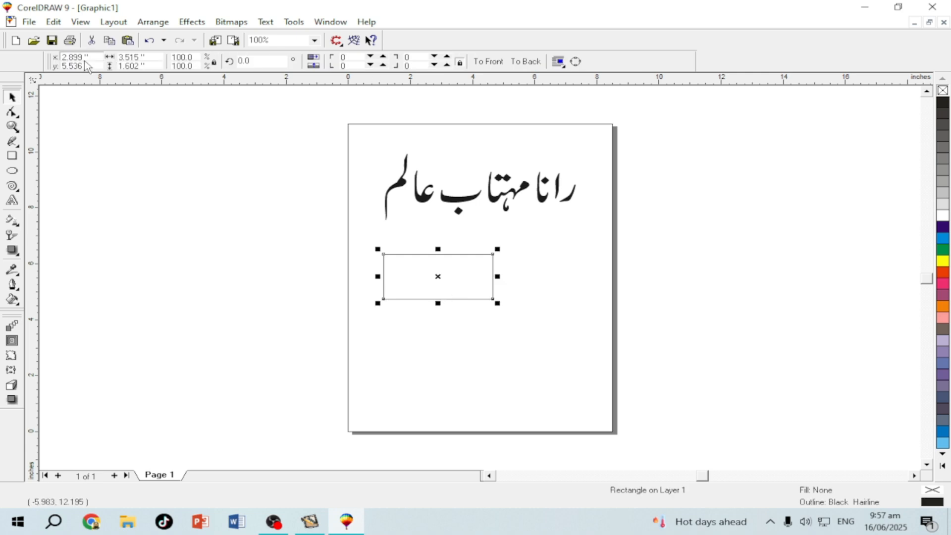
# Unlock proportional scaling and size the rectangle to 3.5" wide by 2.0" high
pyautogui.doubleClick(162, 57)
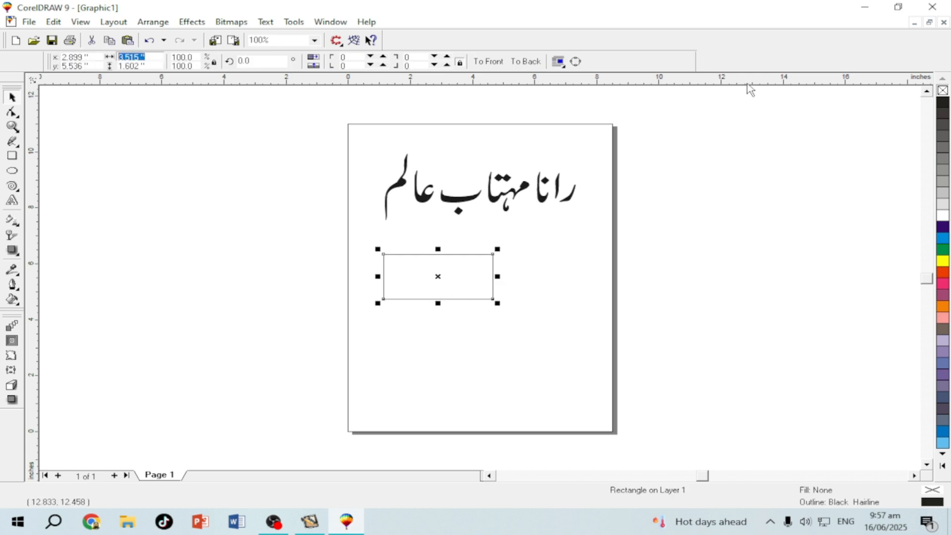
pyautogui.write('3.5')
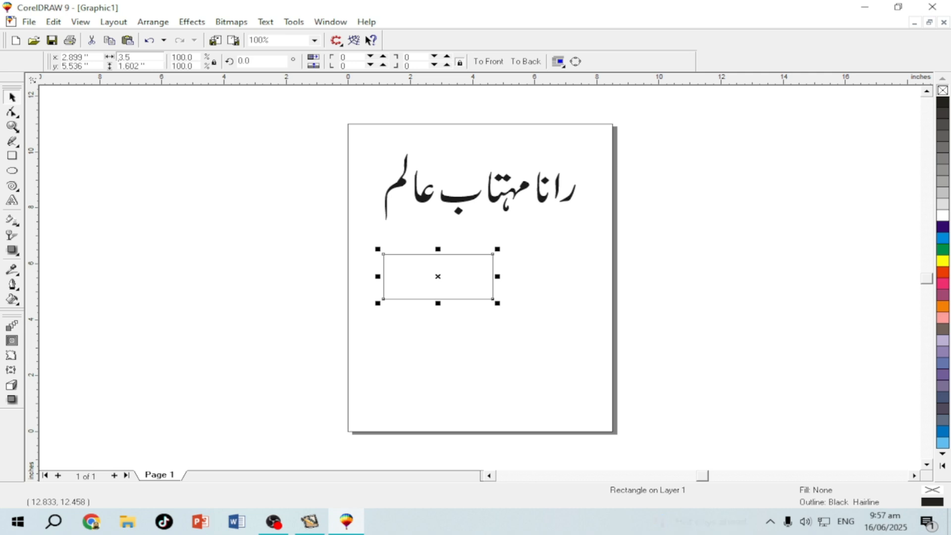
pyautogui.press('Tab')
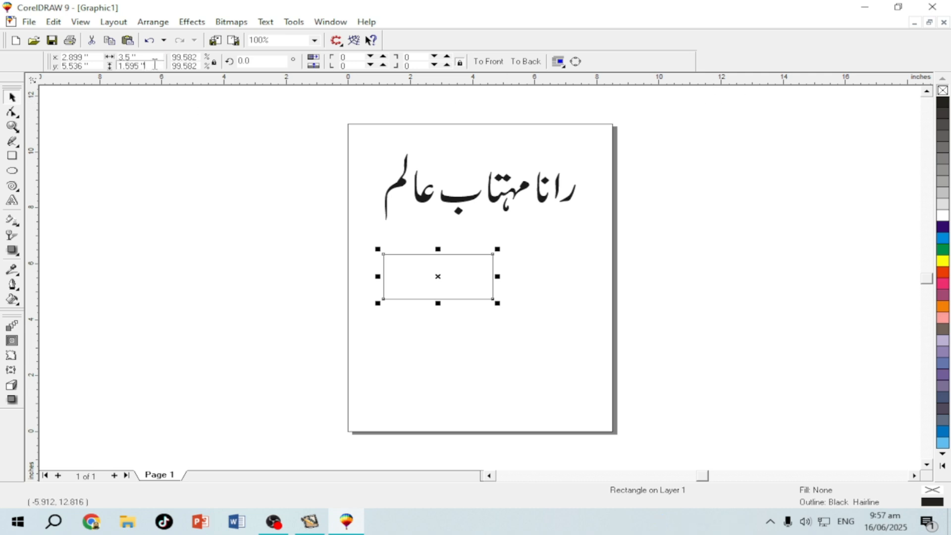
pyautogui.write('2')
pyautogui.press('Return')
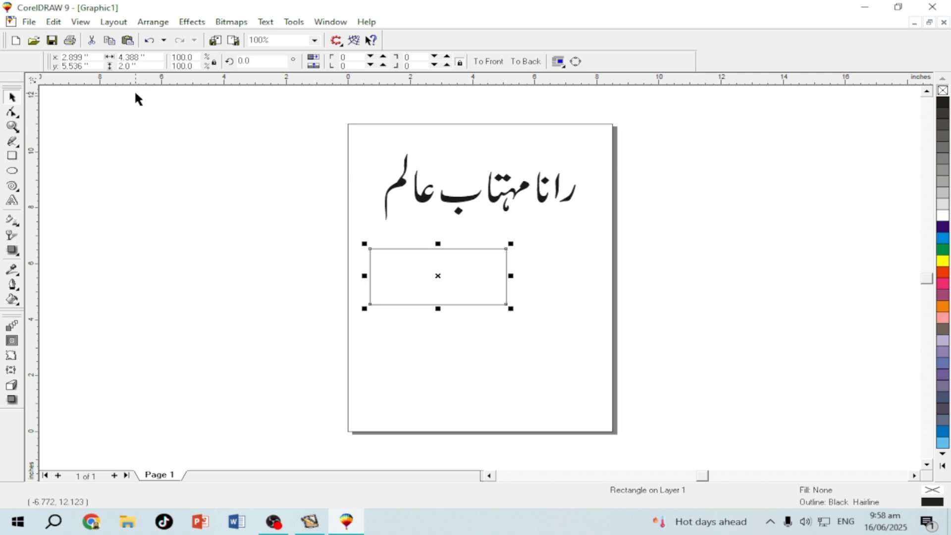
pyautogui.click(158, 55)
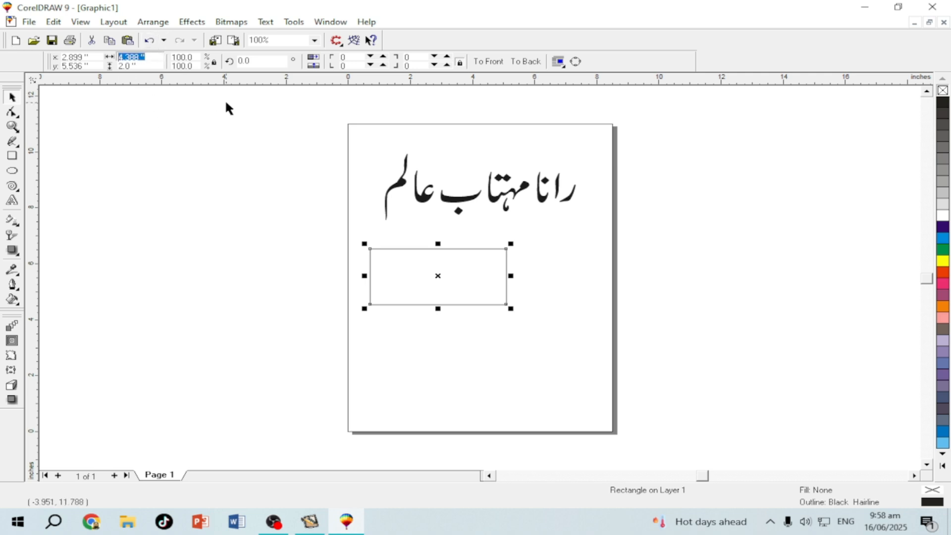
pyautogui.write('3.5')
pyautogui.press('Return')
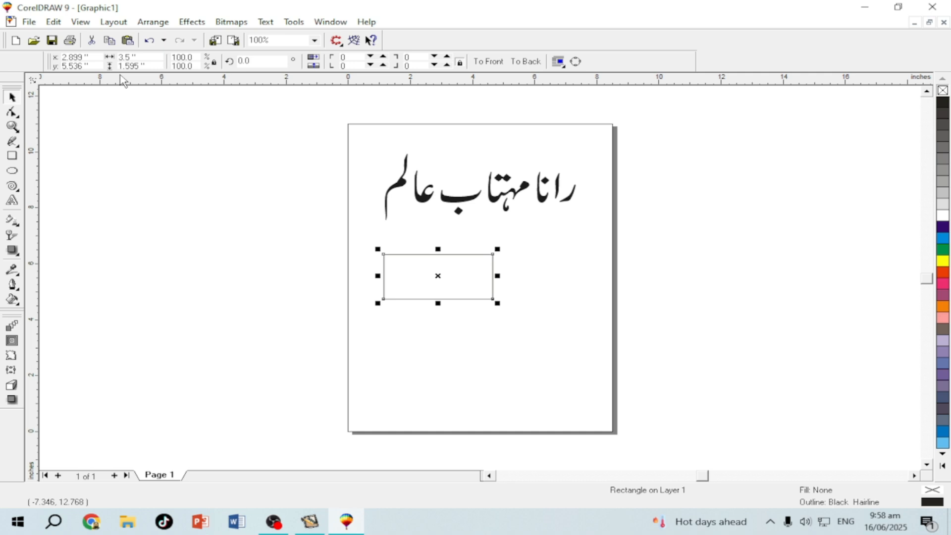
pyautogui.click(213, 62)
pyautogui.moveTo(147, 65); pyautogui.dragTo(119, 66)
pyautogui.write('2')
pyautogui.press('Return')
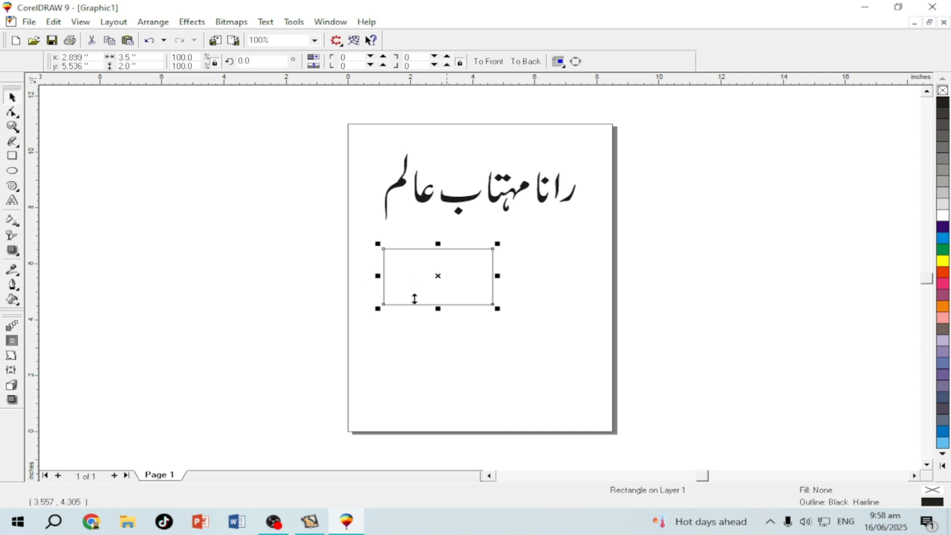
# Zoom and scroll to view the whole page with the 3.5 x 2.0 inch rectangle under the name
pyautogui.hotkey('shift', 'F2')
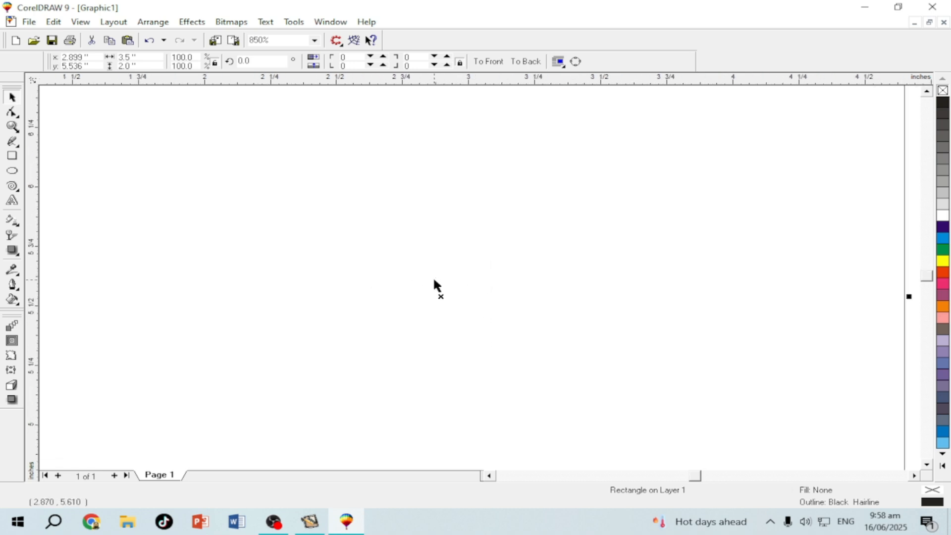
pyautogui.press('F3')
pyautogui.scroll(2, 447, 296)
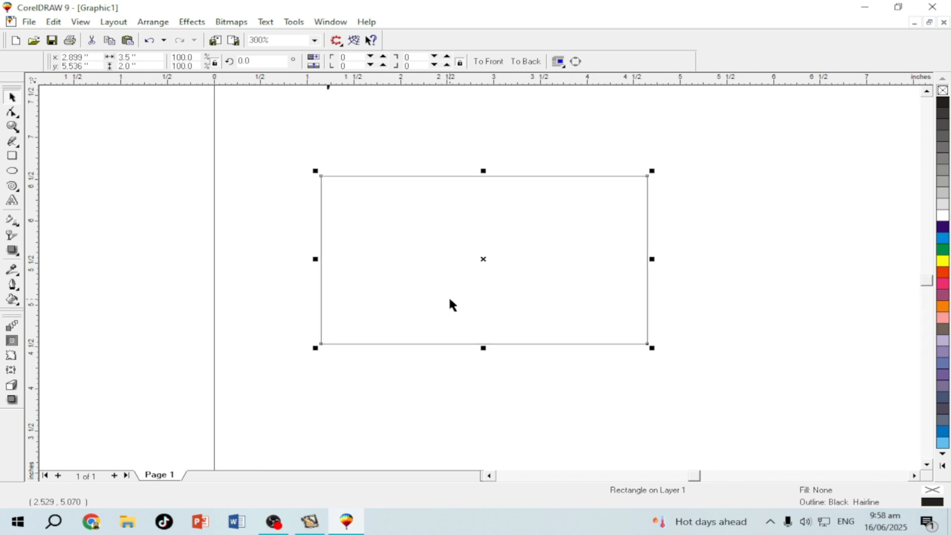
pyautogui.scroll(1, 409, 293)
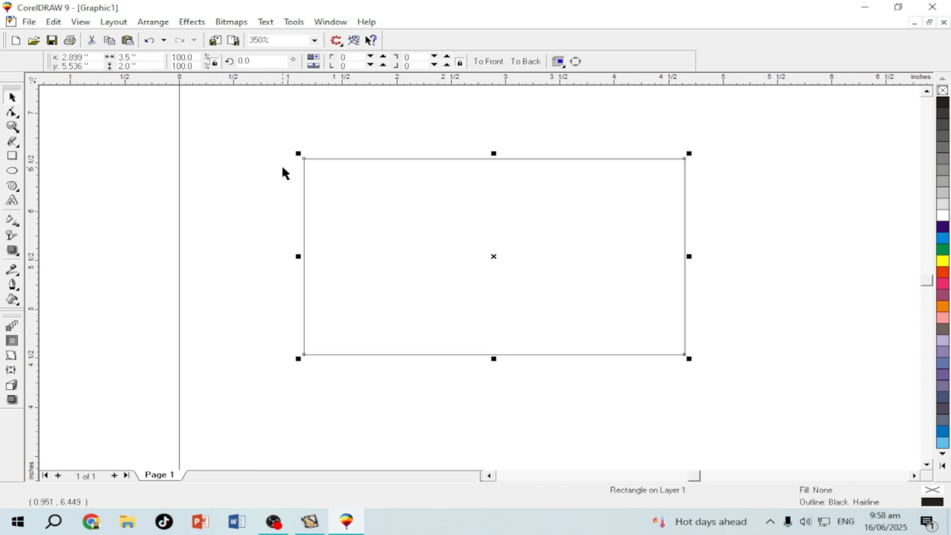
pyautogui.click(220, 122)
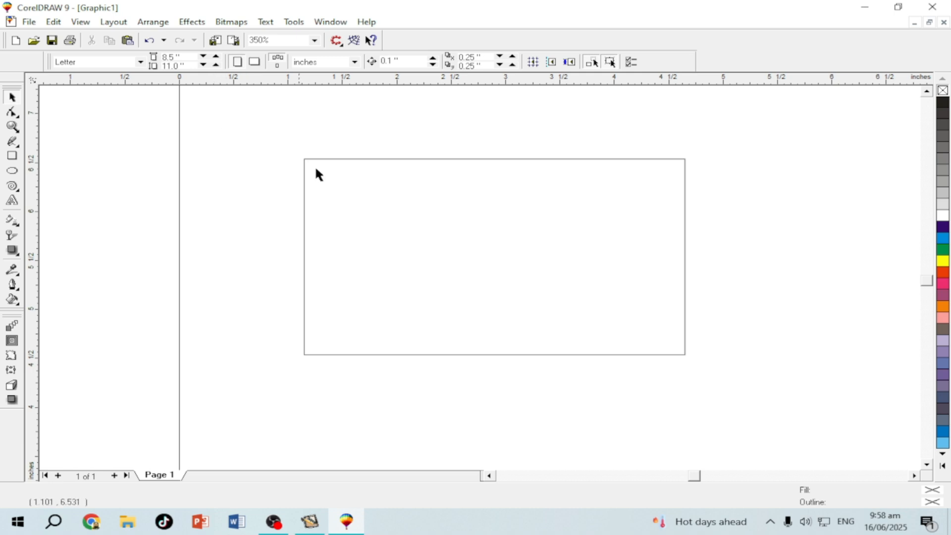
pyautogui.click(516, 253)
pyautogui.scroll(1, 463, 219)
pyautogui.scroll(1, 464, 219)
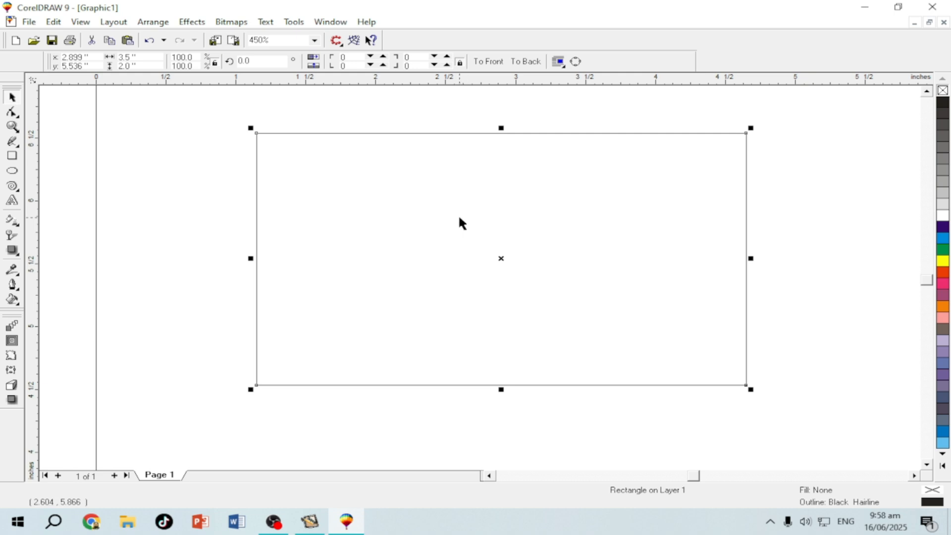
pyautogui.scroll(1, 459, 222)
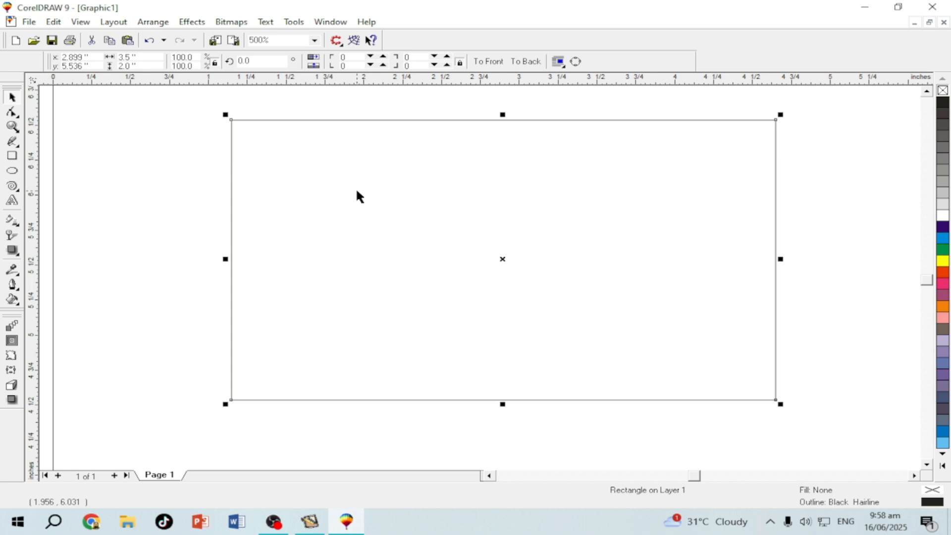
pyautogui.scroll(-5, 356, 187)
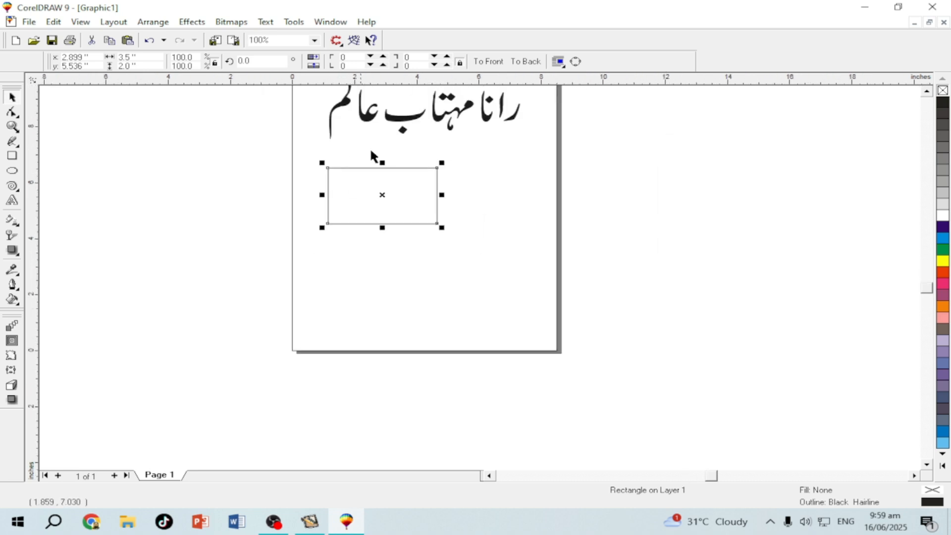
# Scale the Urdu name group down to about half size, zooming in on it and the card
pyautogui.click(411, 128)
pyautogui.moveTo(378, 131); pyautogui.dragTo(389, 210)
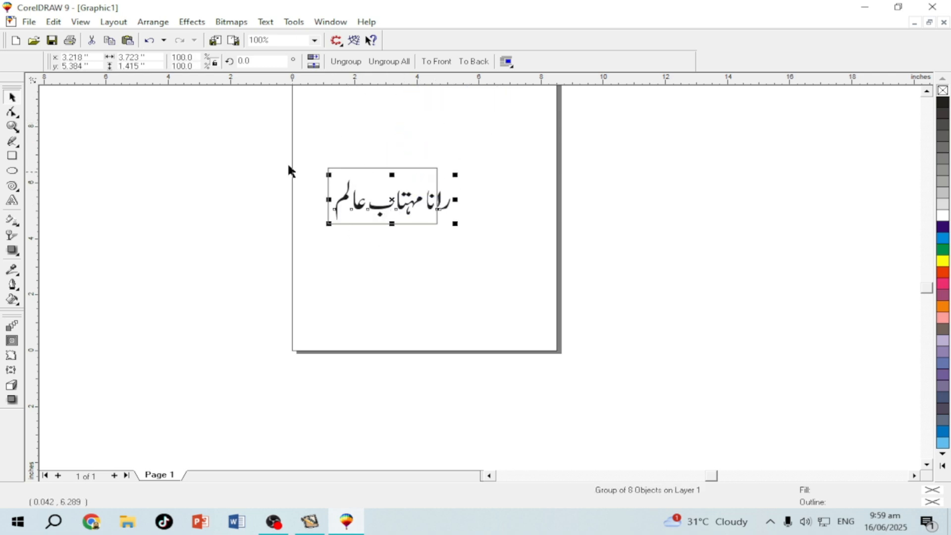
pyautogui.keyDown('shift'); pyautogui.click(433, 223); pyautogui.keyUp('shift')
pyautogui.hotkey('shift', 'F2')
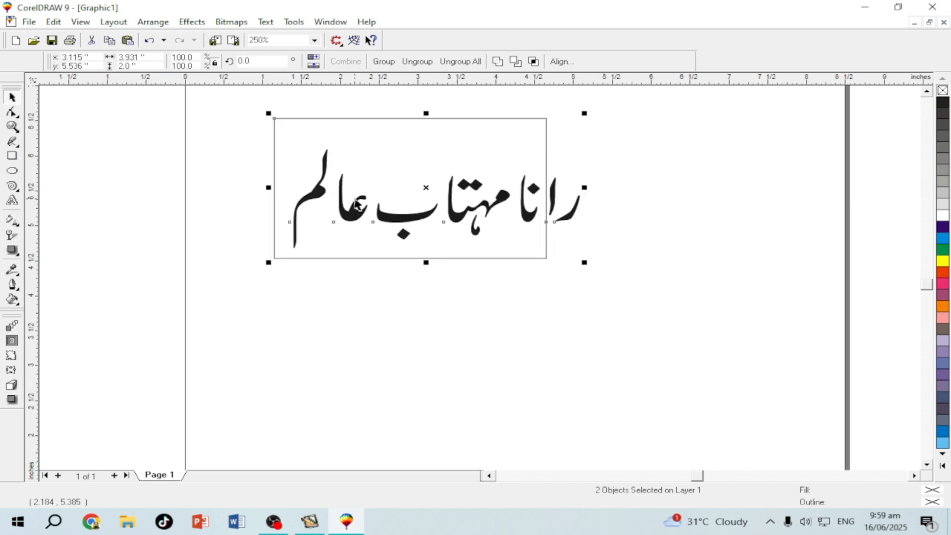
pyautogui.scroll(2, 332, 155)
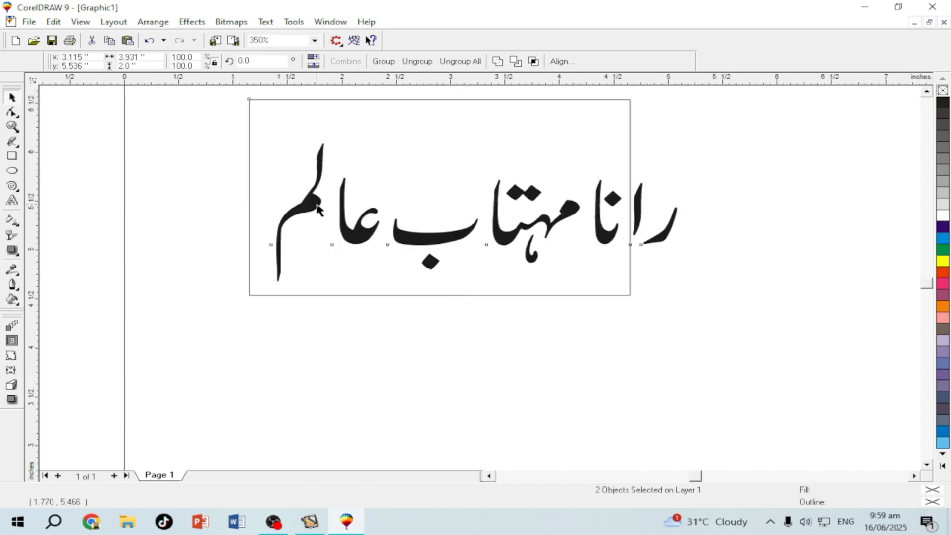
pyautogui.click(391, 271)
pyautogui.click(666, 233)
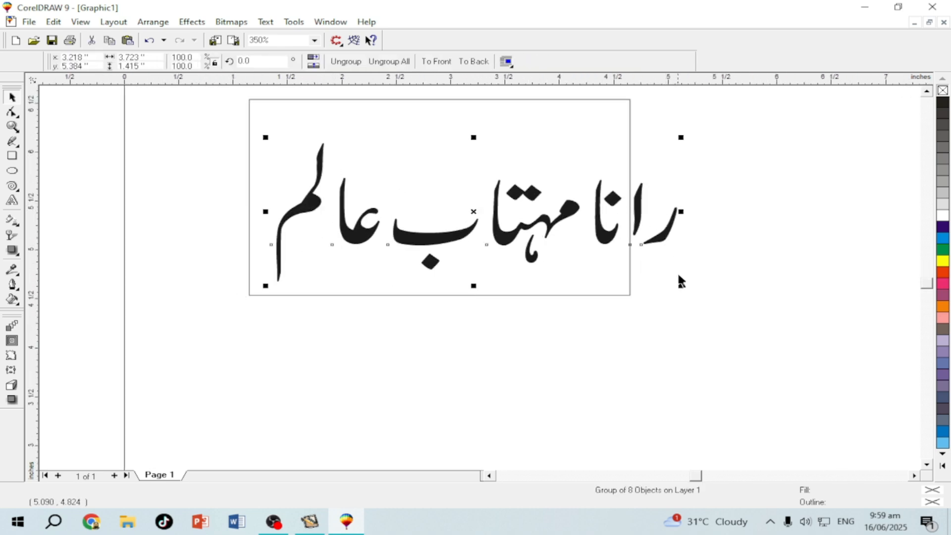
pyautogui.moveTo(681, 284); pyautogui.dragTo(568, 229)
# Shrink the name further and place it in the card rectangle's top-right corner
pyautogui.click(303, 229)
pyautogui.click(398, 166)
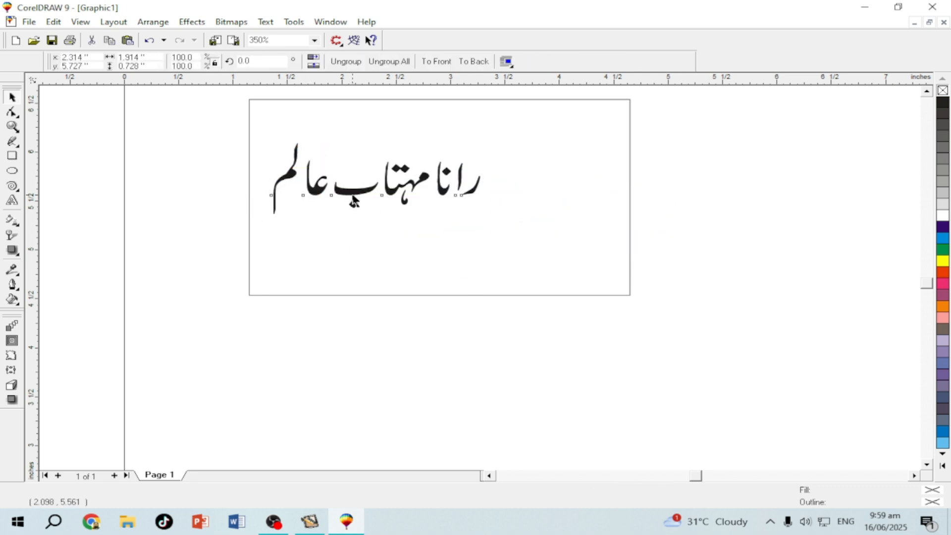
pyautogui.moveTo(398, 166)
pyautogui.mouseDown()
pyautogui.moveTo(416, 153)
pyautogui.moveTo(409, 170)
pyautogui.mouseUp()
pyautogui.moveTo(325, 184); pyautogui.dragTo(369, 201)
pyautogui.moveTo(475, 137); pyautogui.dragTo(523, 140)
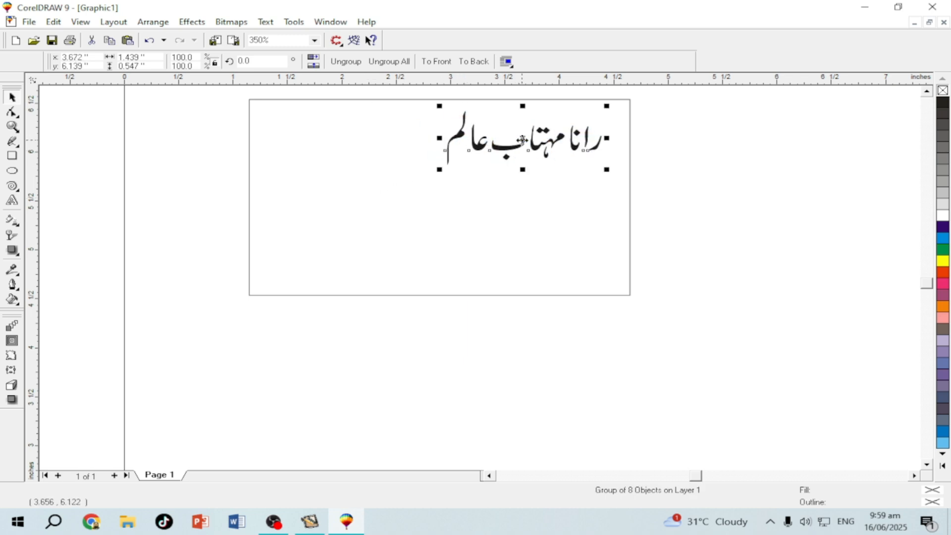
pyautogui.moveTo(439, 169); pyautogui.dragTo(452, 163)
pyautogui.click(749, 211)
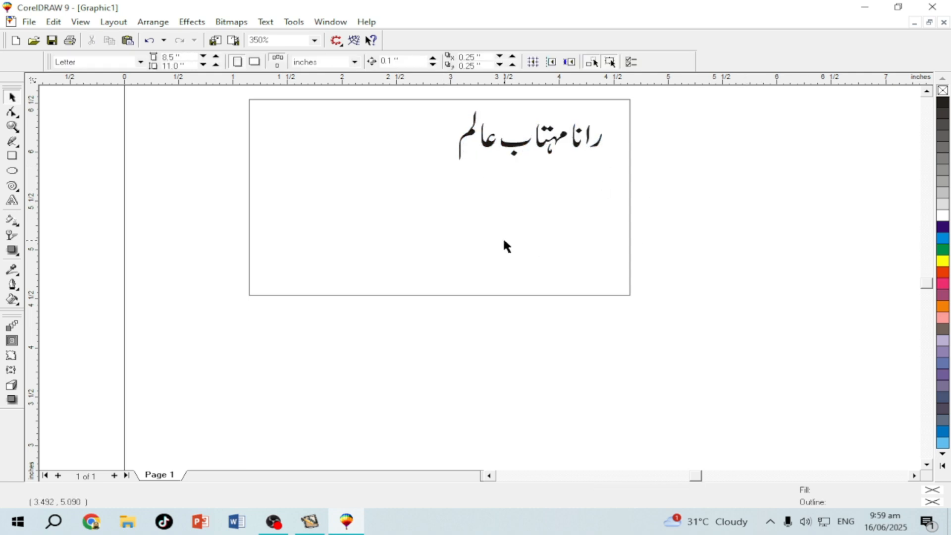
# In InPage, type the college name لونز کمپیوٹر کالج in a new text box
pyautogui.click(311, 524)
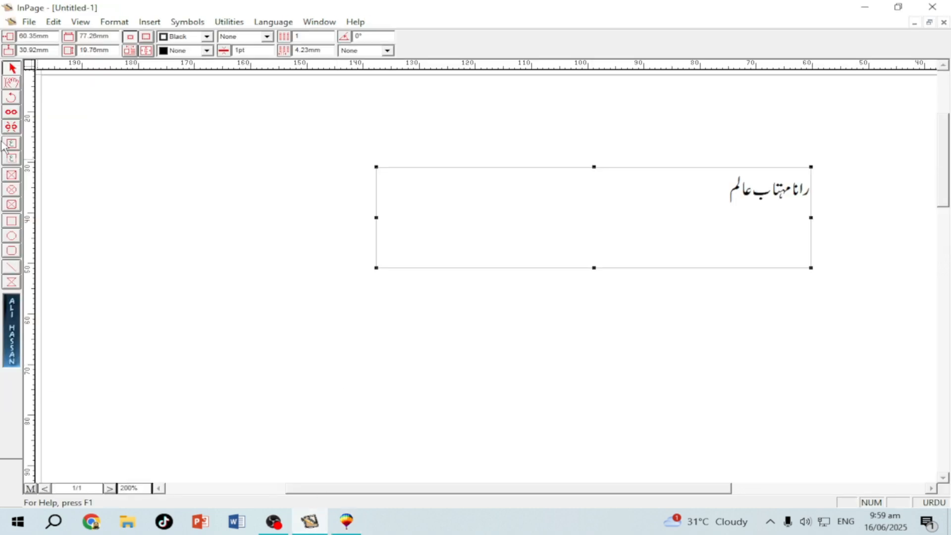
pyautogui.click(15, 149)
pyautogui.moveTo(421, 209); pyautogui.dragTo(716, 308)
pyautogui.write('لو')
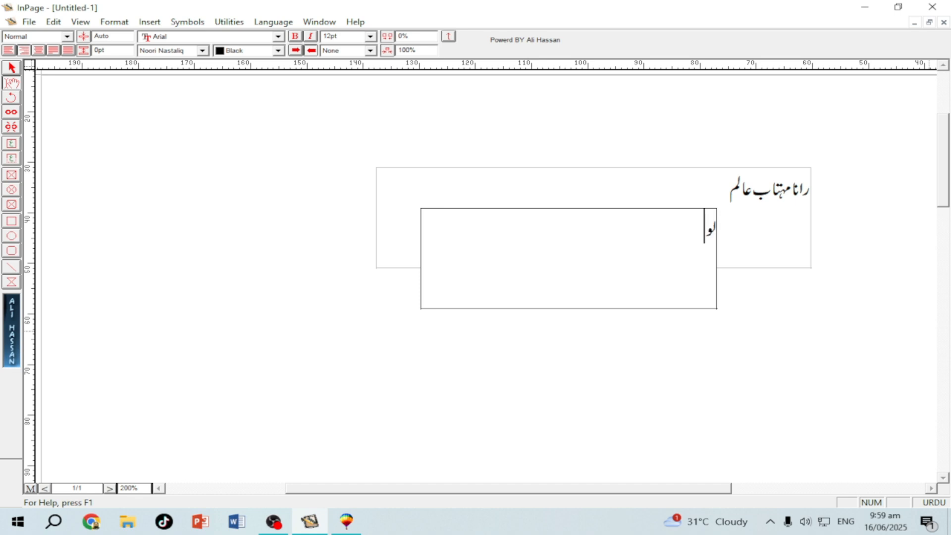
pyautogui.write('نز کمپیوٹر کالج')
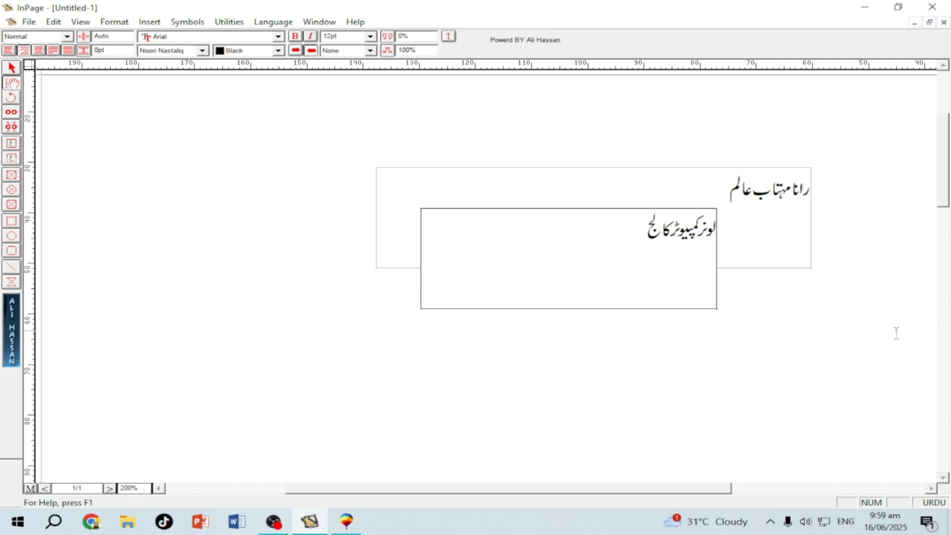
pyautogui.click(12, 69)
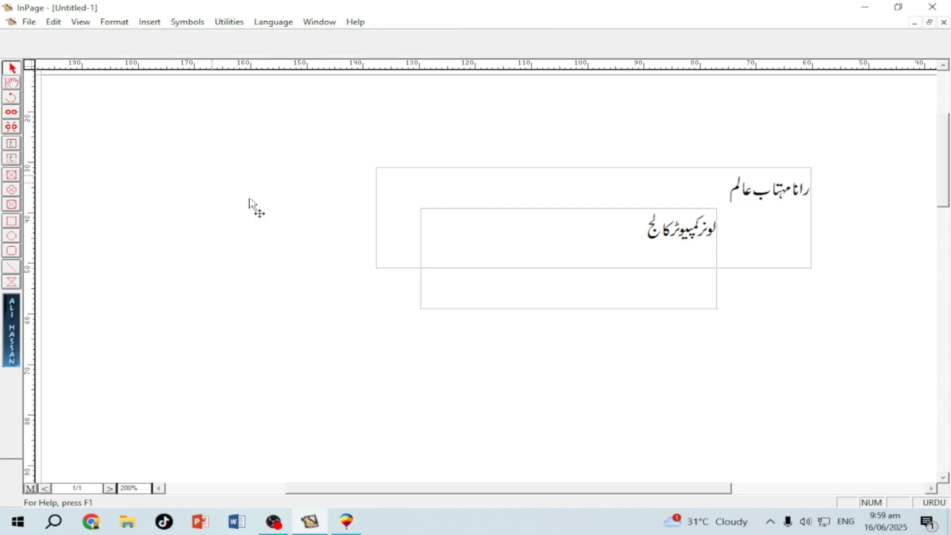
# Copy the college name text box and paste it onto the CorelDRAW page
pyautogui.click(456, 266)
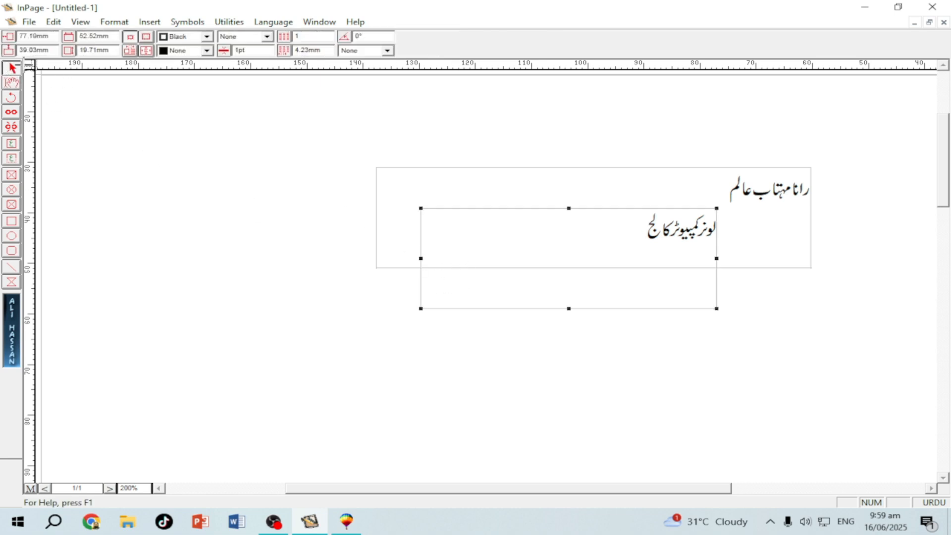
pyautogui.rightClick(483, 240)
pyautogui.click(508, 296)
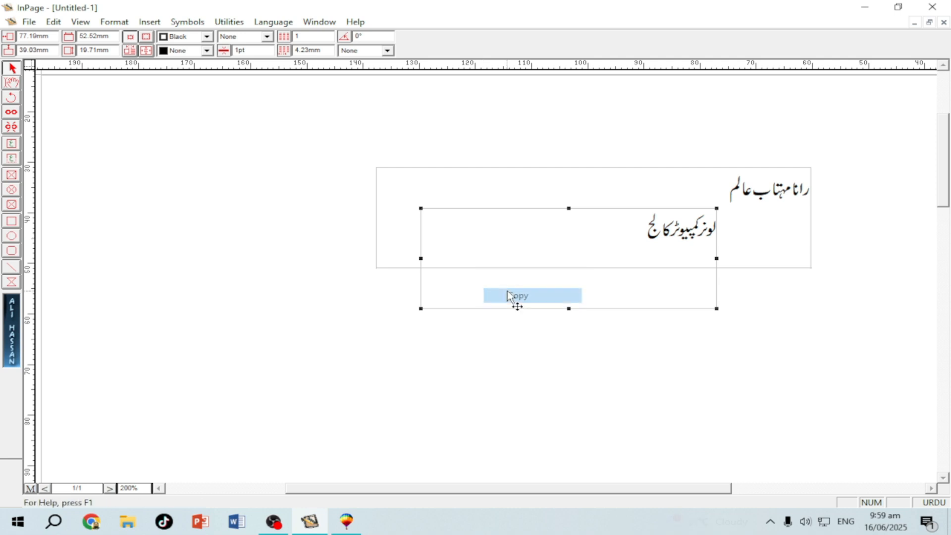
pyautogui.click(346, 523)
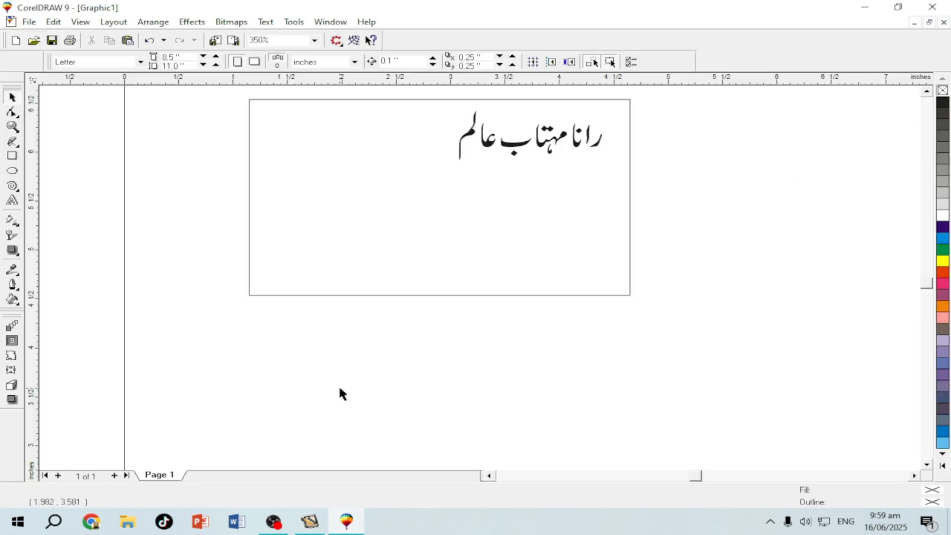
pyautogui.rightClick(342, 393)
pyautogui.click(385, 310)
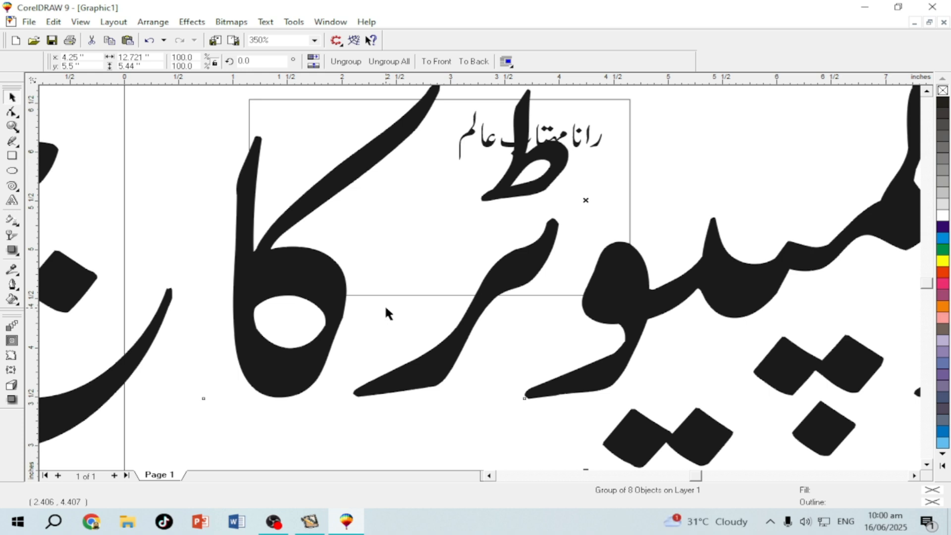
# Scale the college name proportionally to 3 inches wide and centre it in the card
pyautogui.moveTo(299, 278); pyautogui.dragTo(339, 310)
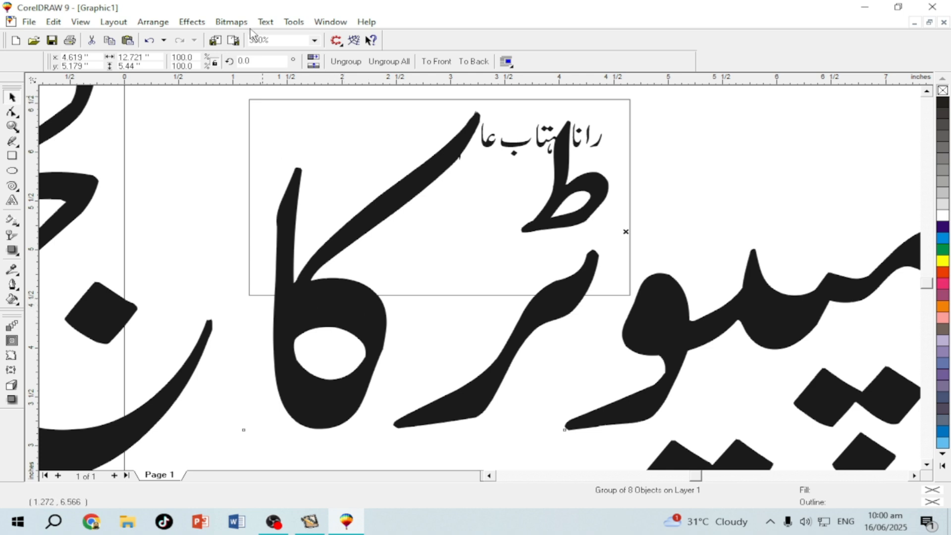
pyautogui.click(215, 63)
pyautogui.click(154, 57)
pyautogui.write('3.')
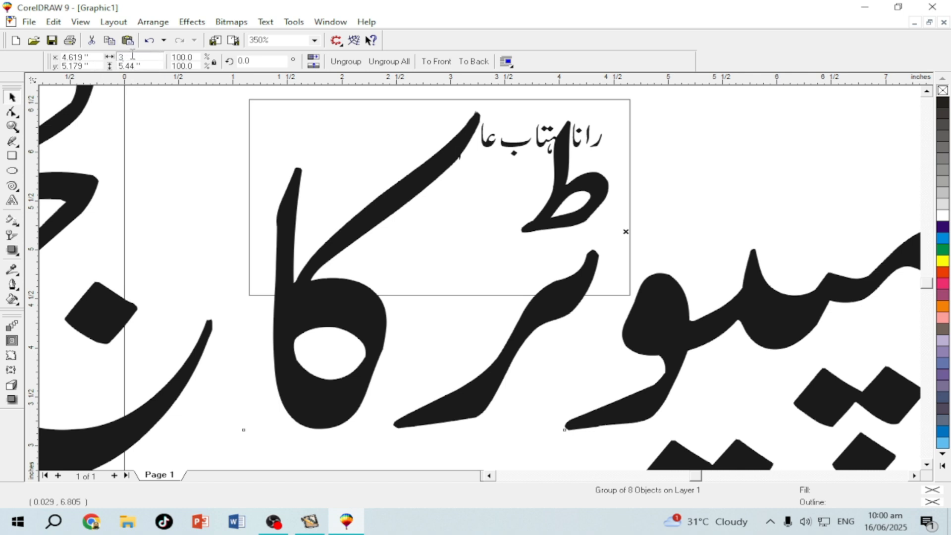
pyautogui.press('Return')
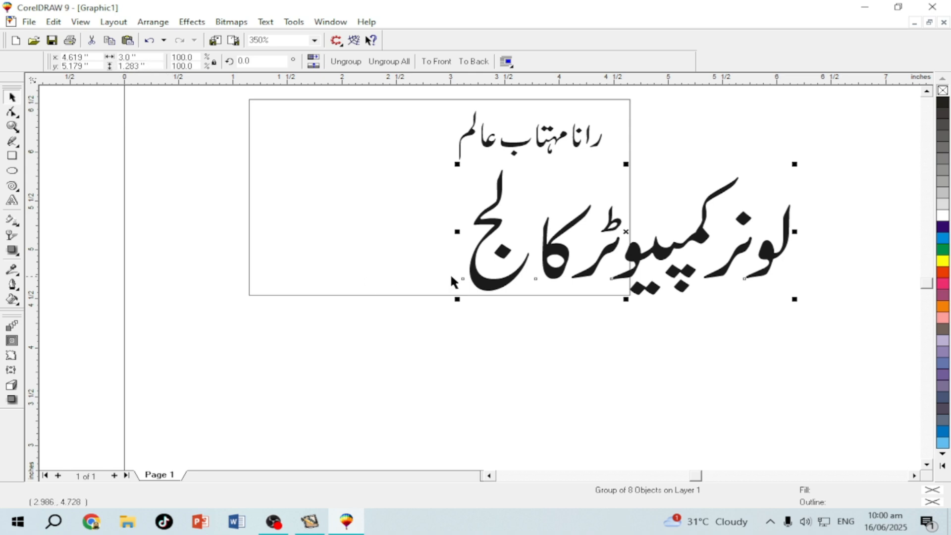
pyautogui.moveTo(484, 288); pyautogui.dragTo(358, 256)
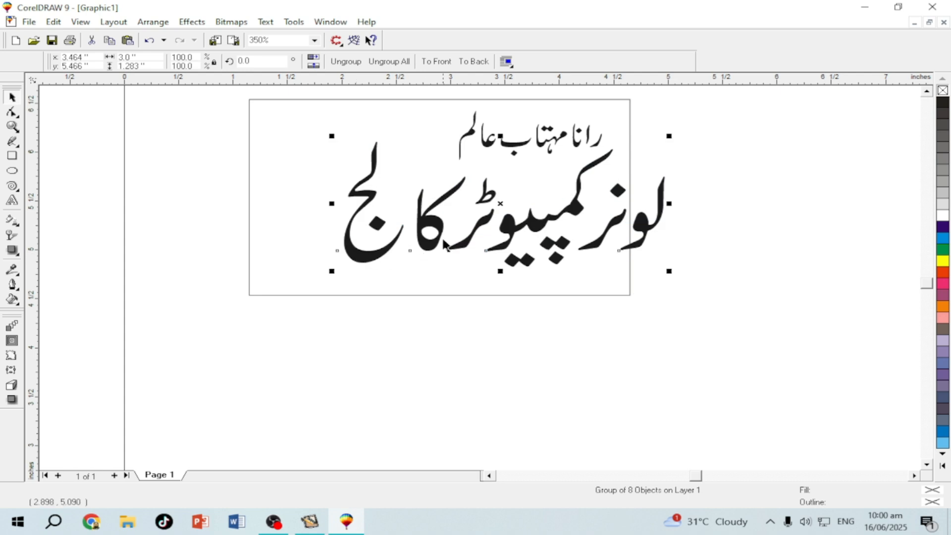
pyautogui.moveTo(461, 207); pyautogui.dragTo(448, 201)
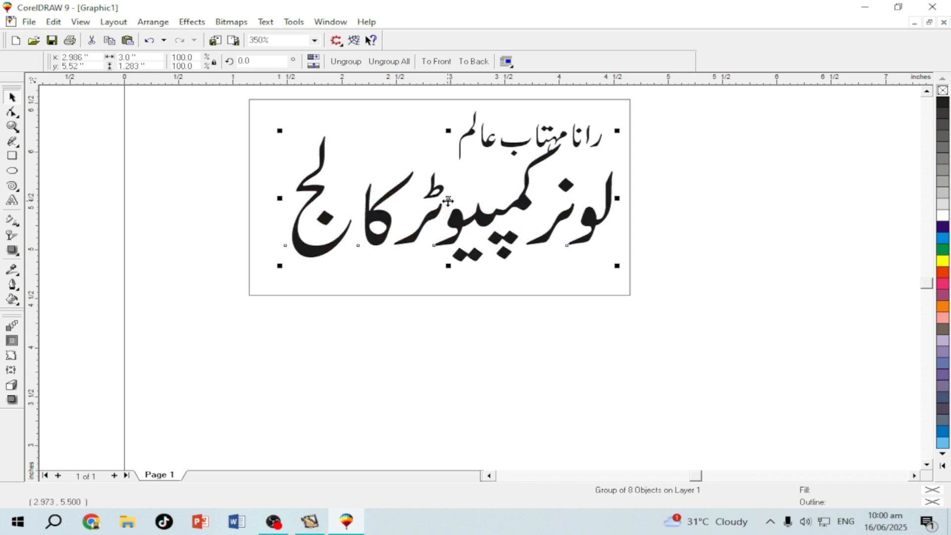
# Shrink the top Urdu name slightly and nudge it up and to the right
pyautogui.click(461, 149)
pyautogui.moveTo(452, 164); pyautogui.dragTo(474, 149)
pyautogui.moveTo(548, 129); pyautogui.dragTo(557, 121)
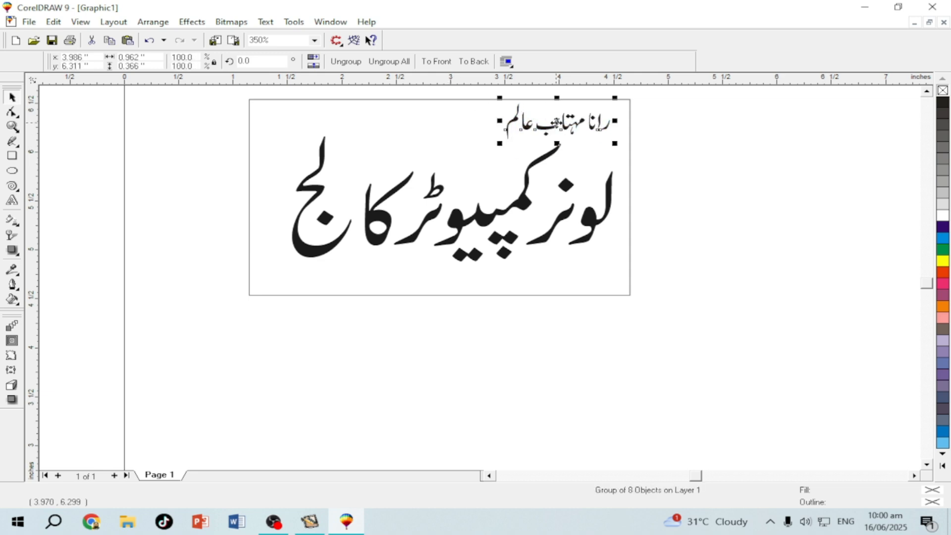
pyautogui.click(399, 299)
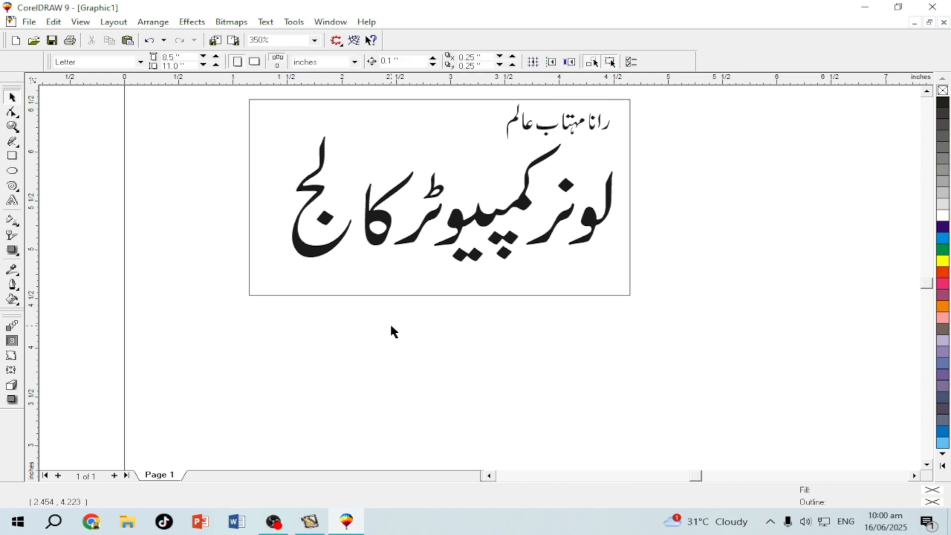
# Squash the card rectangle into a thin strip along the bottom and fill it black
pyautogui.click(390, 138)
pyautogui.click(158, 167)
pyautogui.click(386, 144)
pyautogui.moveTo(439, 94); pyautogui.dragTo(441, 264)
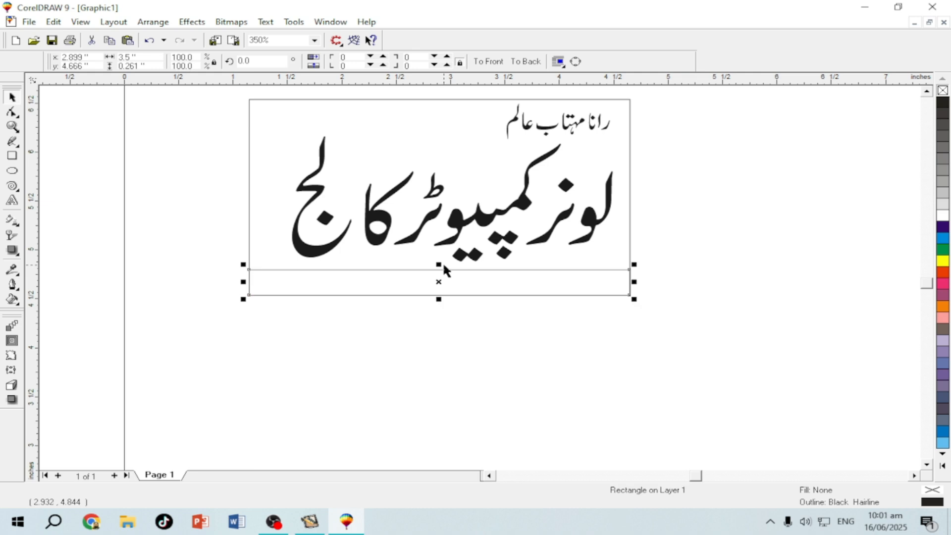
pyautogui.click(942, 102)
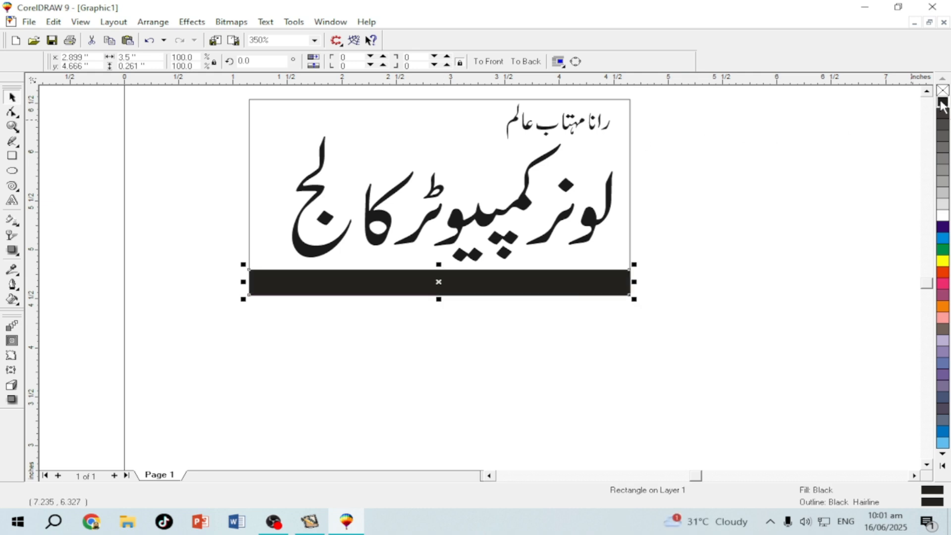
pyautogui.click(488, 352)
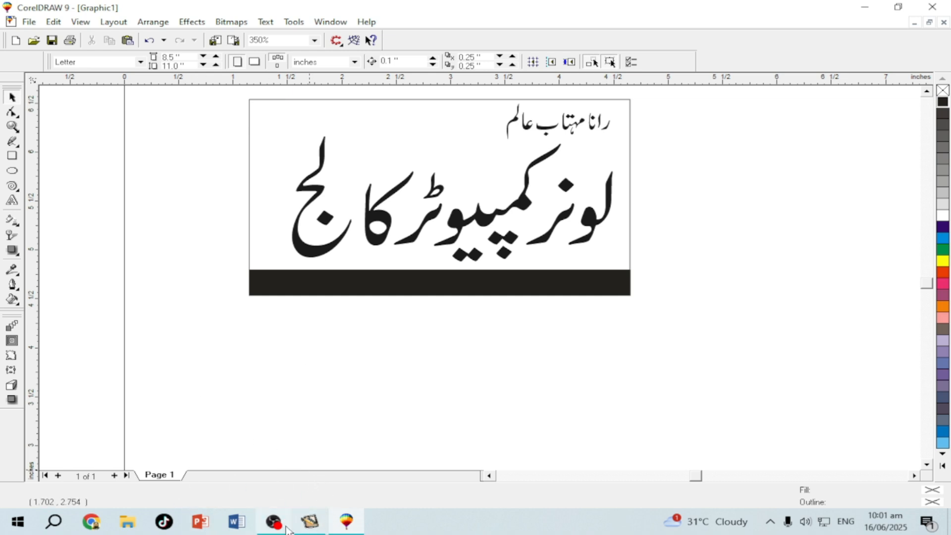
# In InPage, type the college's street address in a new wide text box and select it
pyautogui.click(311, 521)
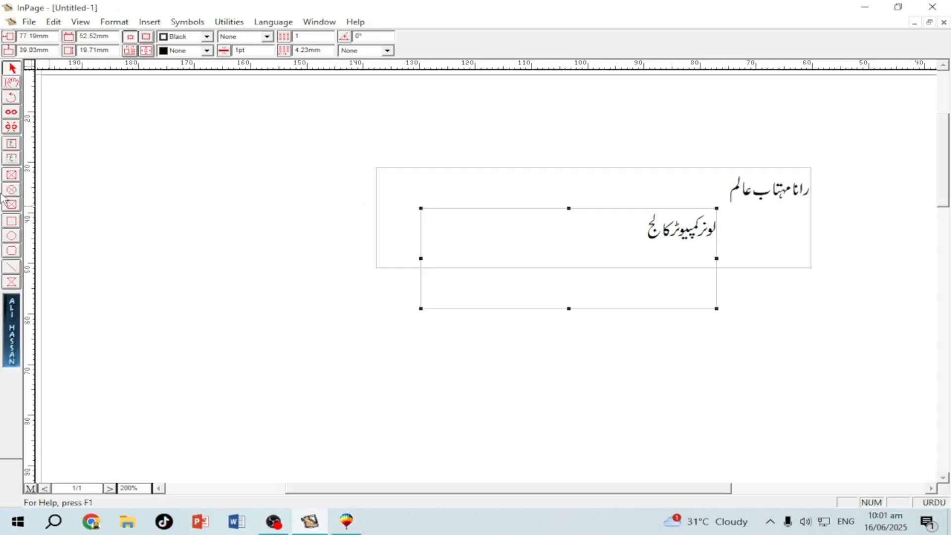
pyautogui.click(12, 143)
pyautogui.moveTo(308, 353); pyautogui.dragTo(783, 392)
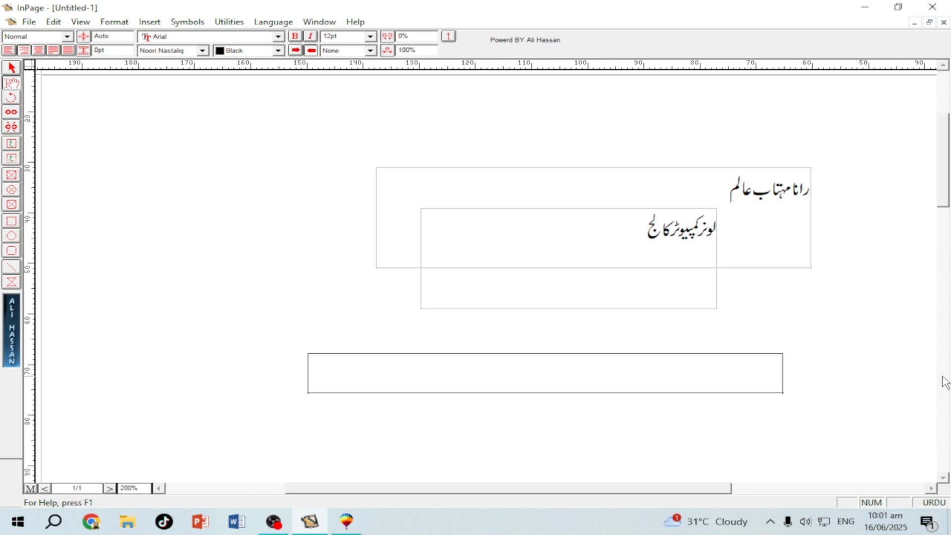
pyautogui.write('ڑ')
pyautogui.write('ر')
pyautogui.write('اوی')
pyautogui.write(' رو')
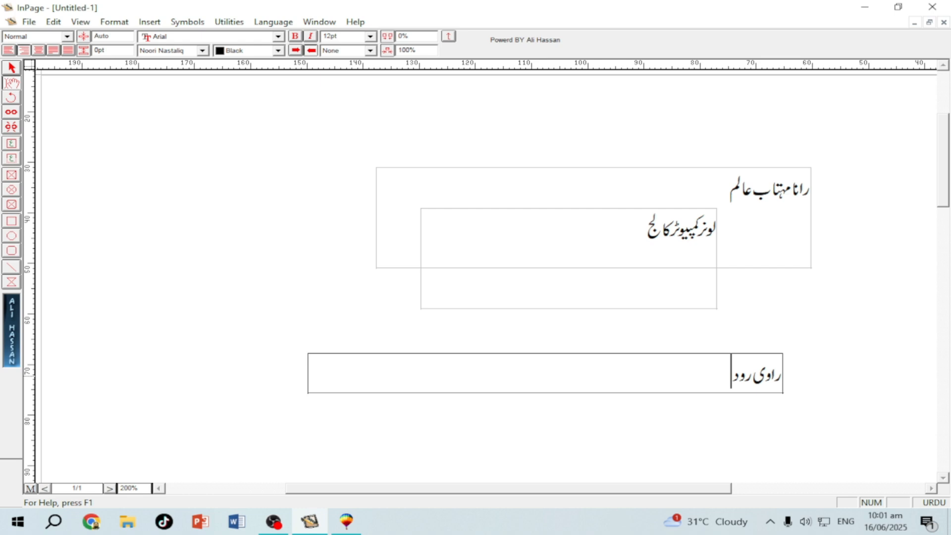
pyautogui.write('ڈ لاہور')
pyautogui.click(11, 67)
pyautogui.click(429, 391)
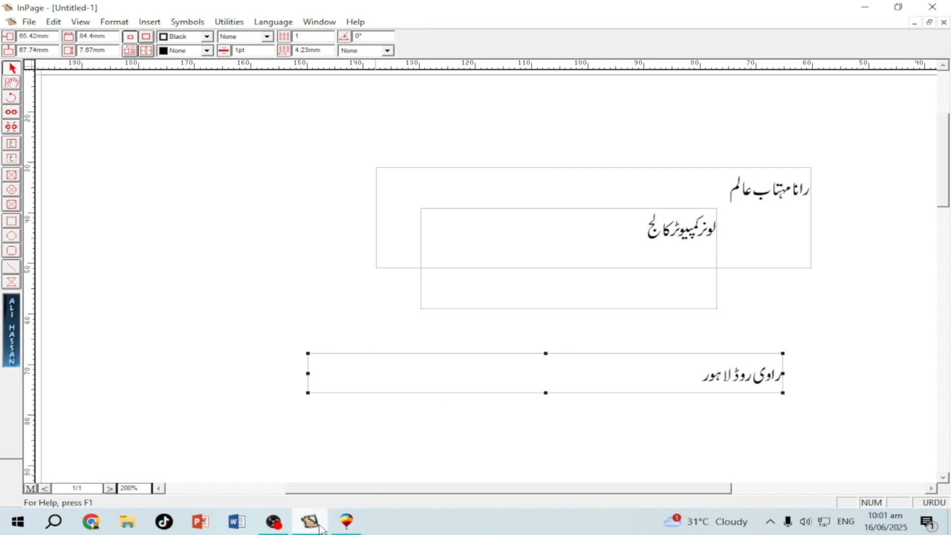
pyautogui.click(346, 521)
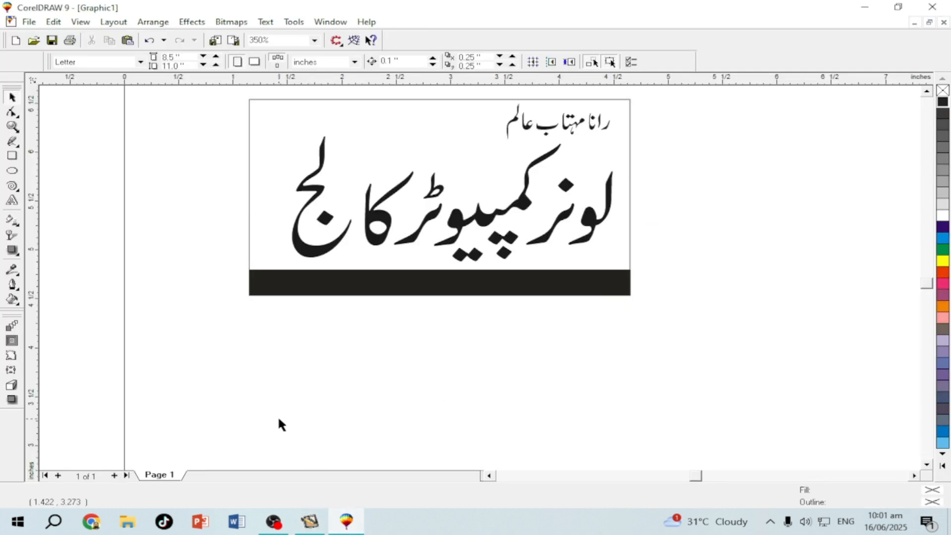
# Paste the address, set its width to 2 inches, and move it below the black bar
pyautogui.hotkey('ctrl', 'v')
pyautogui.moveTo(276, 317); pyautogui.dragTo(314, 414)
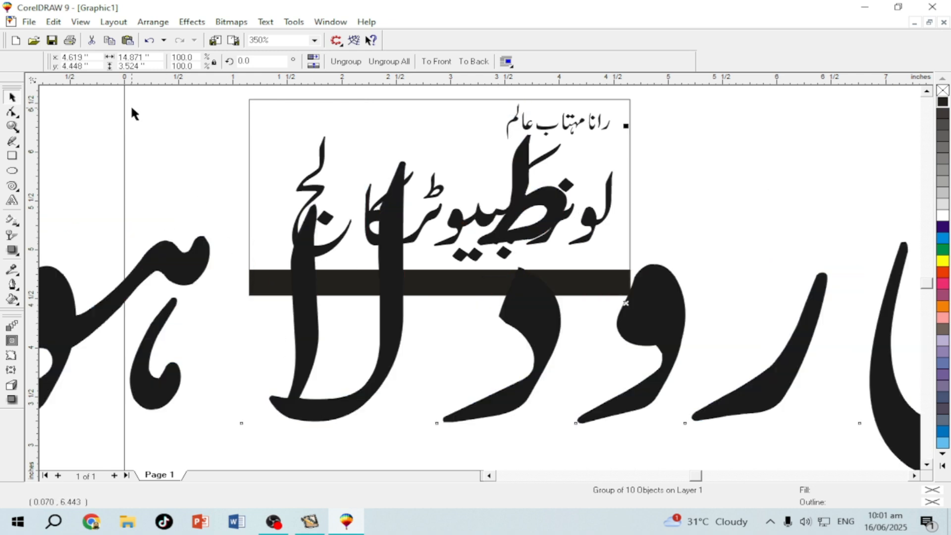
pyautogui.moveTo(154, 57); pyautogui.dragTo(118, 57)
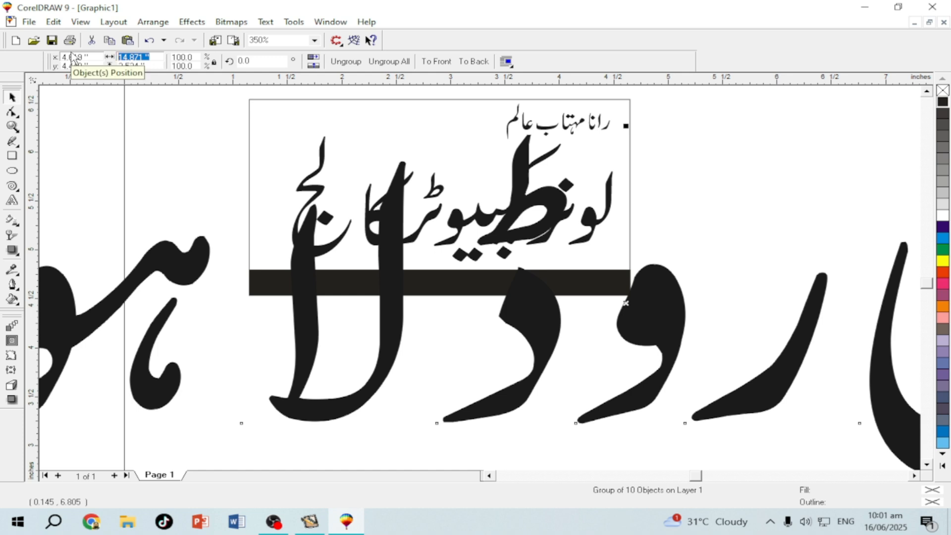
pyautogui.write('2')
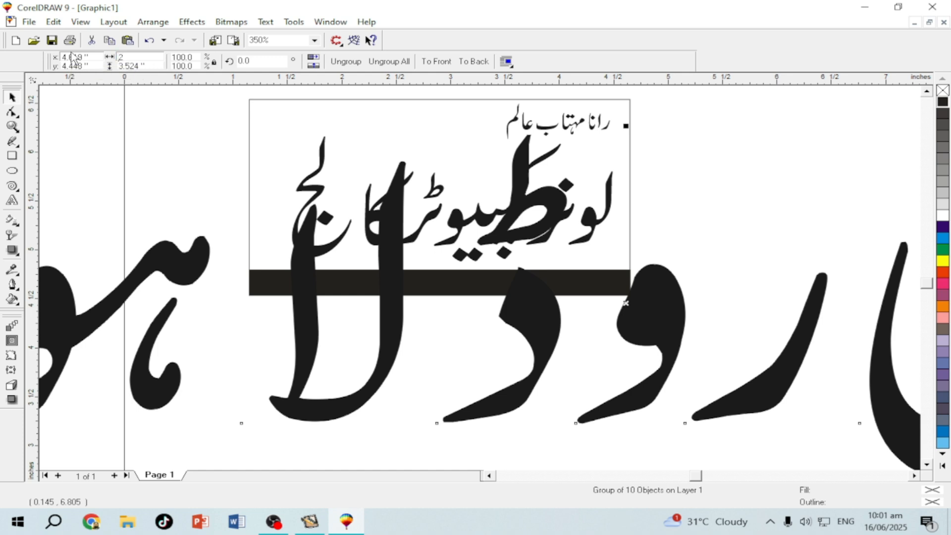
pyautogui.press('Return')
pyautogui.moveTo(653, 345); pyautogui.dragTo(495, 394)
# Slightly shrink the college title, heighten the black bar, and set the address white on it
pyautogui.click(390, 245)
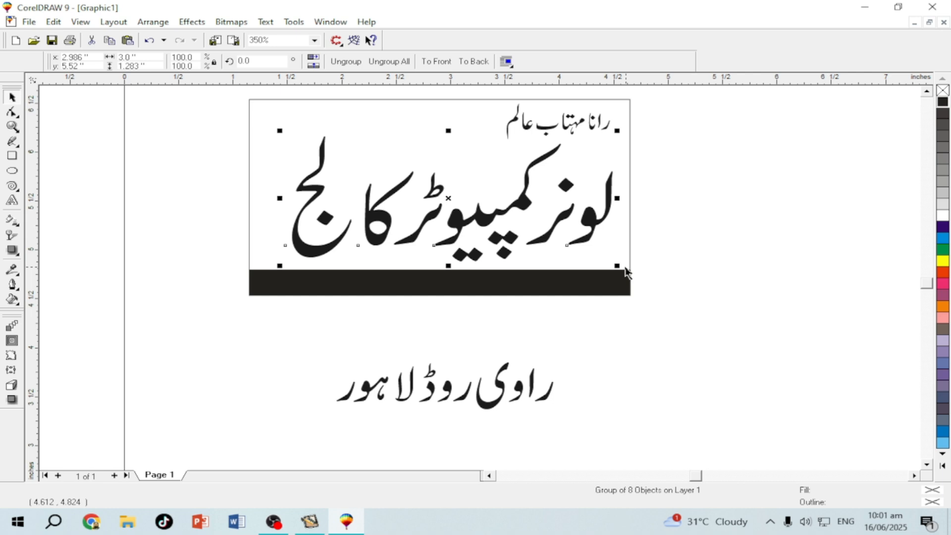
pyautogui.moveTo(617, 265)
pyautogui.mouseDown()
pyautogui.moveTo(600, 250)
pyautogui.moveTo(602, 257)
pyautogui.mouseUp()
pyautogui.click(433, 282)
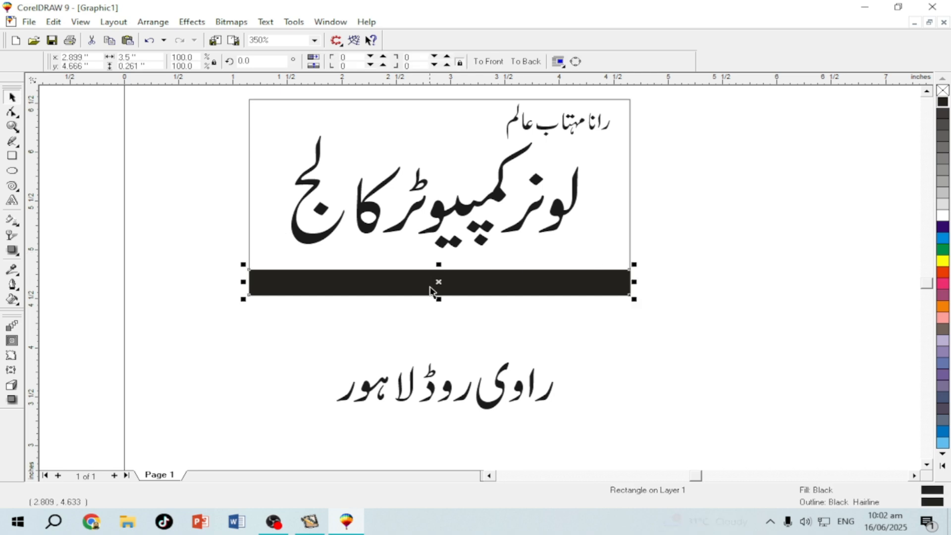
pyautogui.moveTo(439, 269); pyautogui.dragTo(438, 249)
pyautogui.click(404, 316)
pyautogui.moveTo(458, 404); pyautogui.dragTo(446, 318)
pyautogui.moveTo(320, 317); pyautogui.dragTo(349, 302)
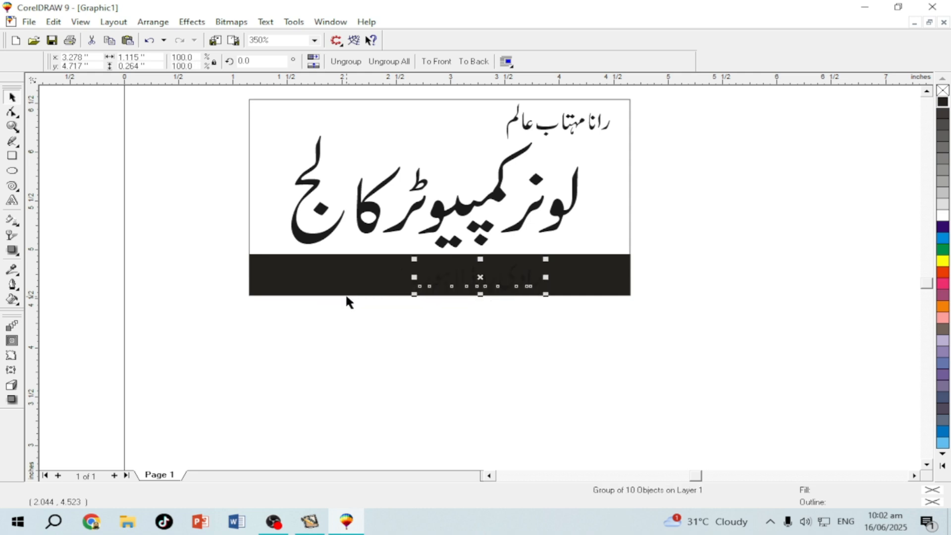
pyautogui.click(941, 217)
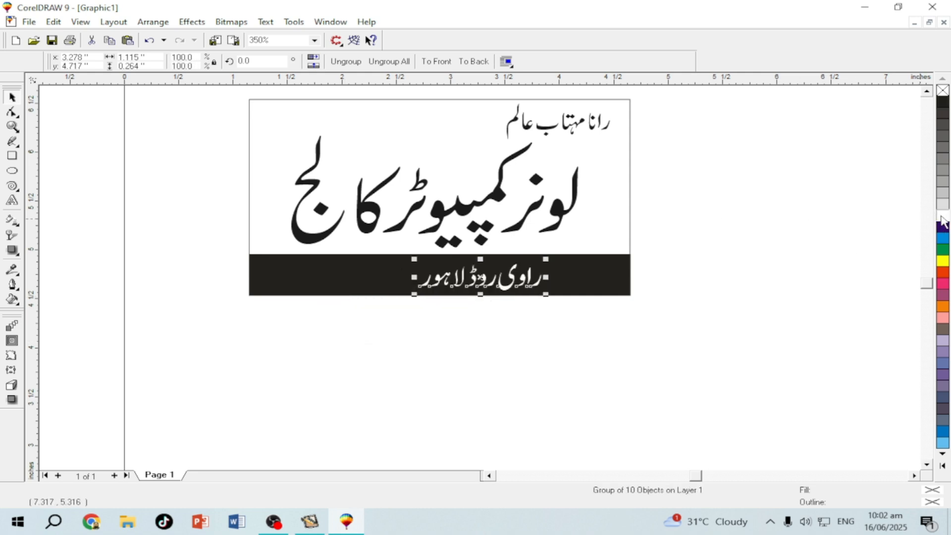
# Select the black bar and address together and align their centres horizontally and vertically
pyautogui.click(466, 343)
pyautogui.click(451, 286)
pyautogui.click(195, 255)
pyautogui.moveTo(202, 237); pyautogui.dragTo(738, 335)
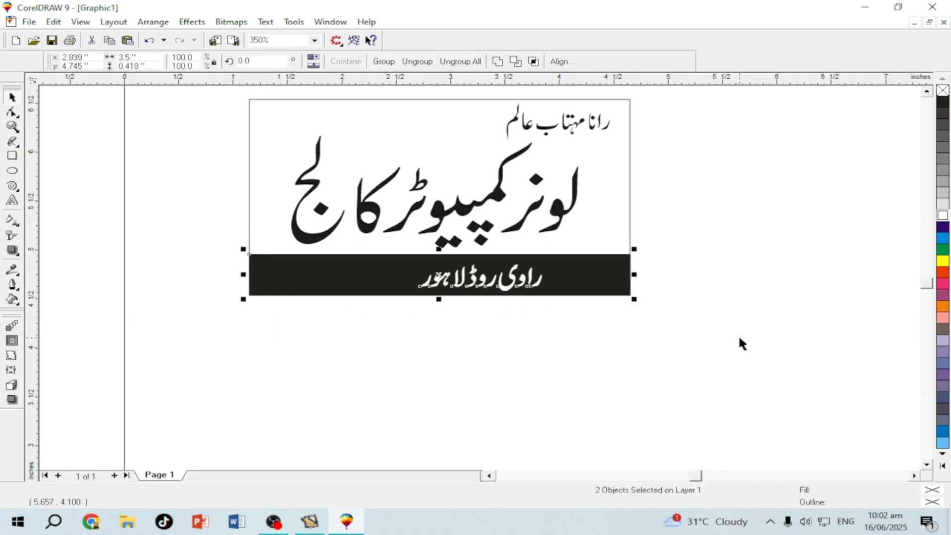
pyautogui.click(559, 62)
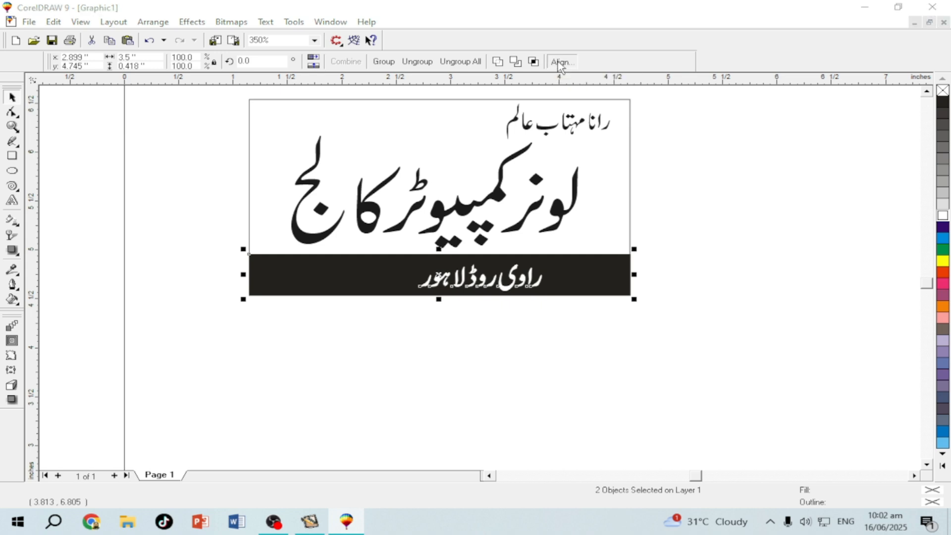
pyautogui.click(518, 233)
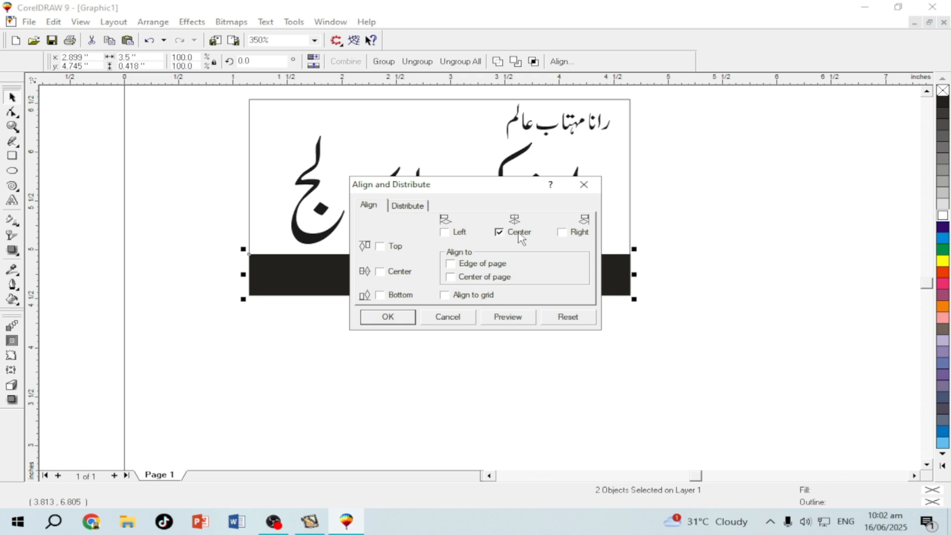
pyautogui.click(379, 271)
pyautogui.click(388, 317)
pyautogui.click(386, 313)
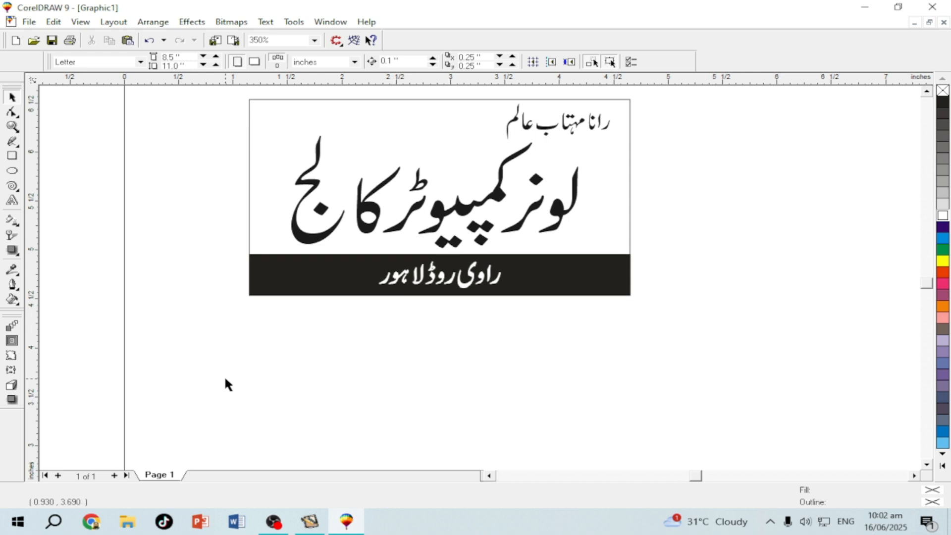
# Type the phone number as a new text line below the card
pyautogui.click(11, 201)
pyautogui.click(291, 384)
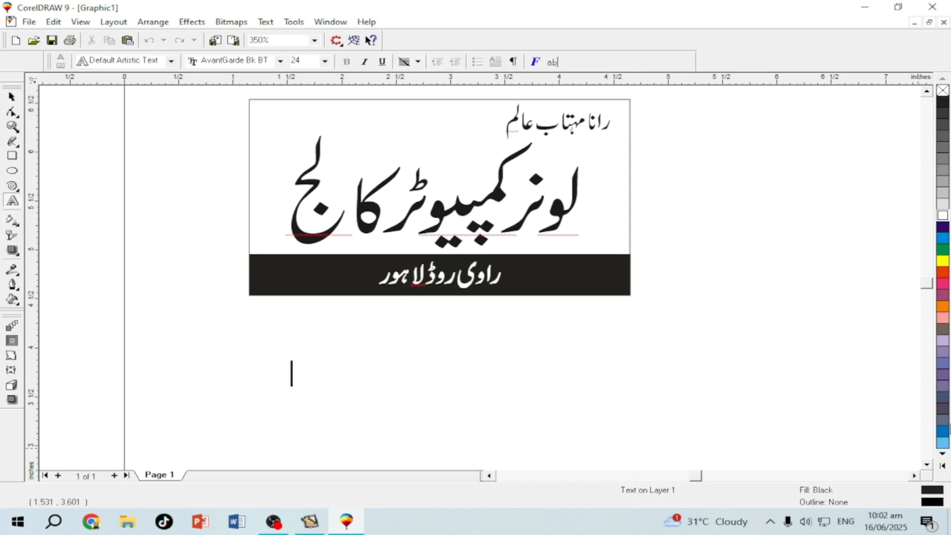
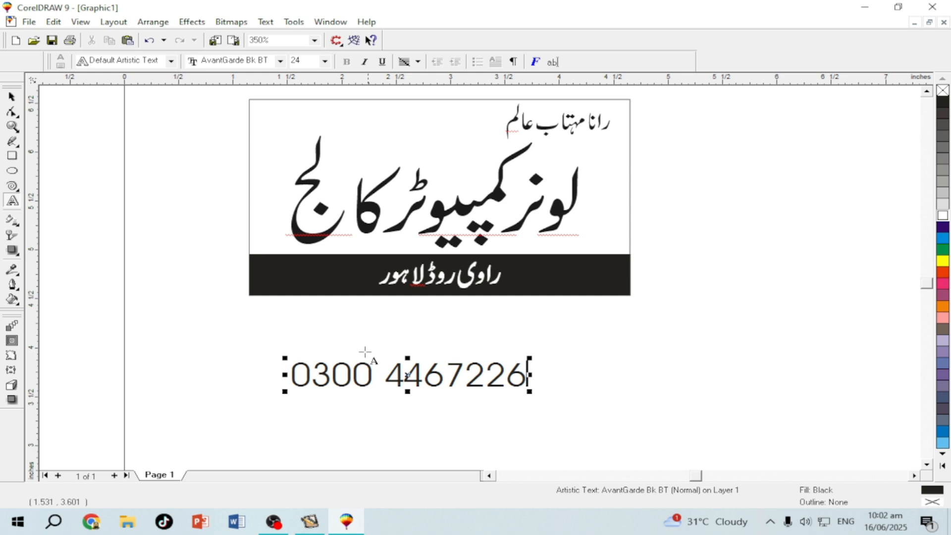
pyautogui.click(11, 97)
pyautogui.click(297, 387)
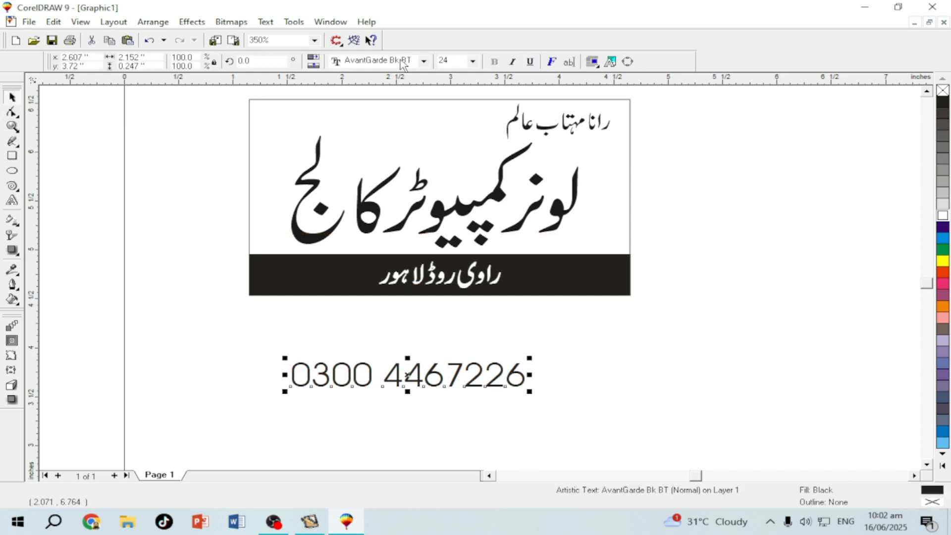
# Change the phone number's font to Arial Black
pyautogui.click(424, 60)
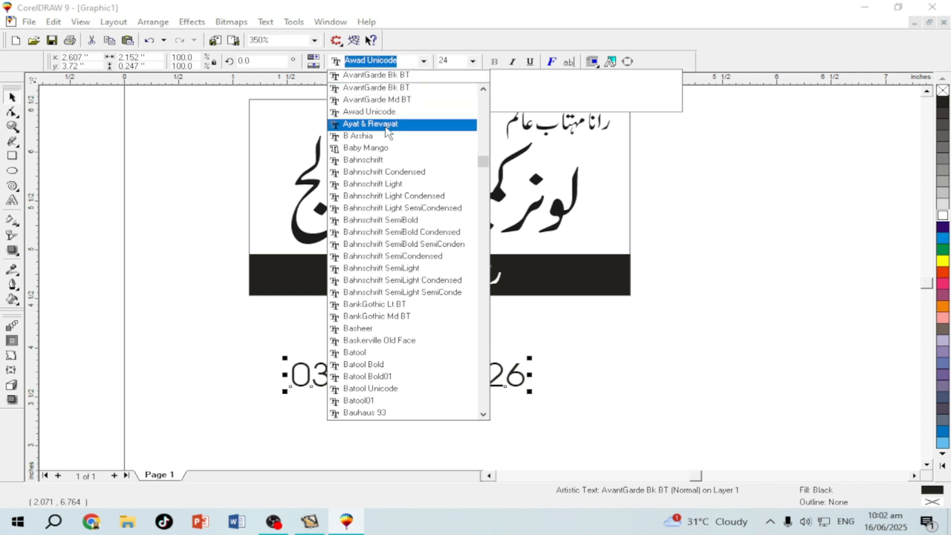
pyautogui.click(360, 148)
pyautogui.click(343, 402)
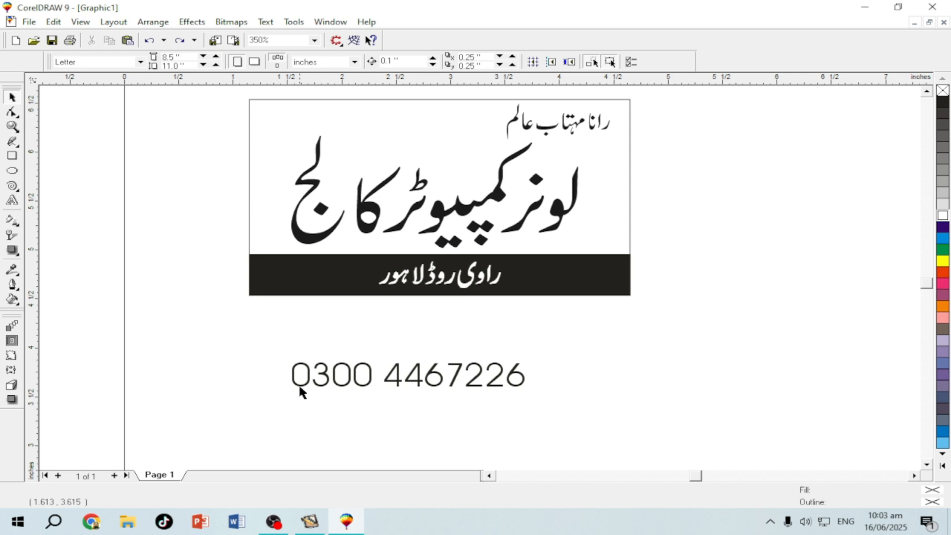
pyautogui.click(301, 393)
pyautogui.click(374, 63)
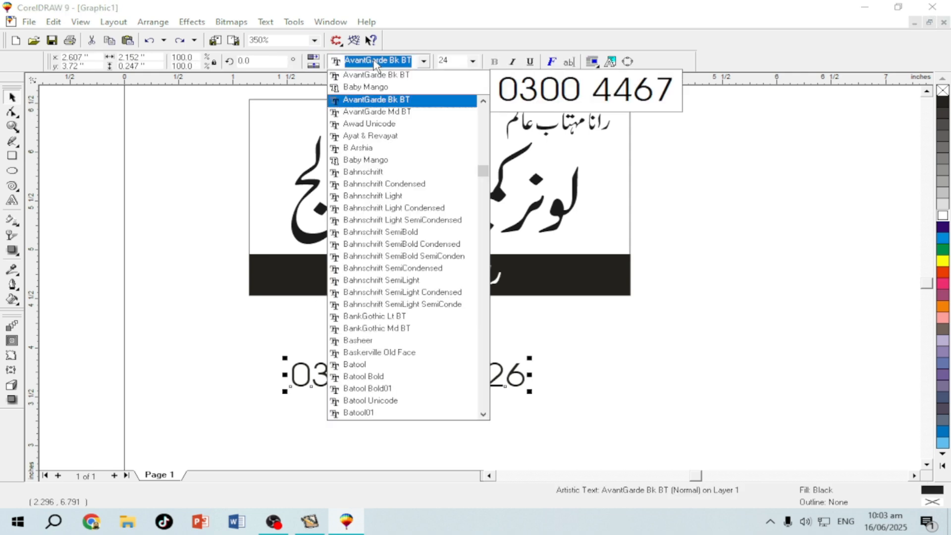
pyautogui.write('Arial')
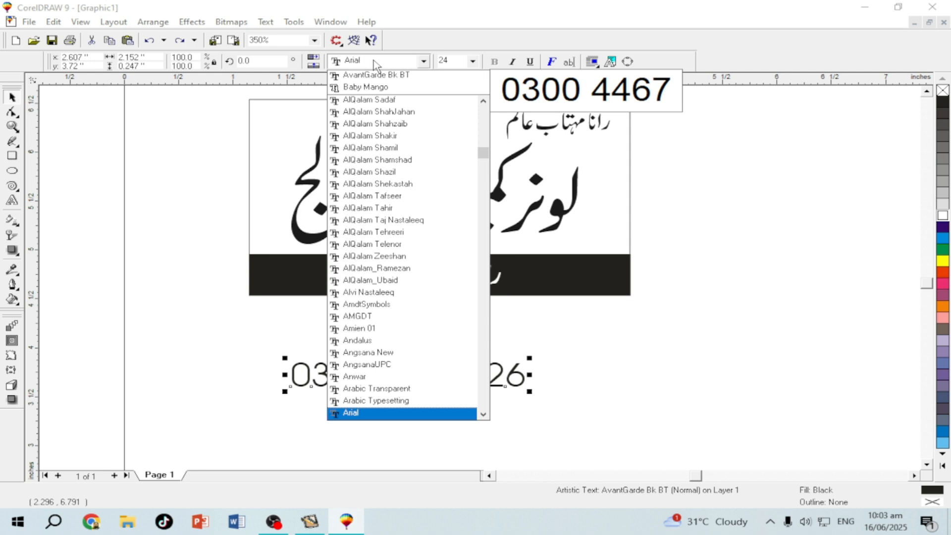
pyautogui.press('Down')
pyautogui.press('Down')
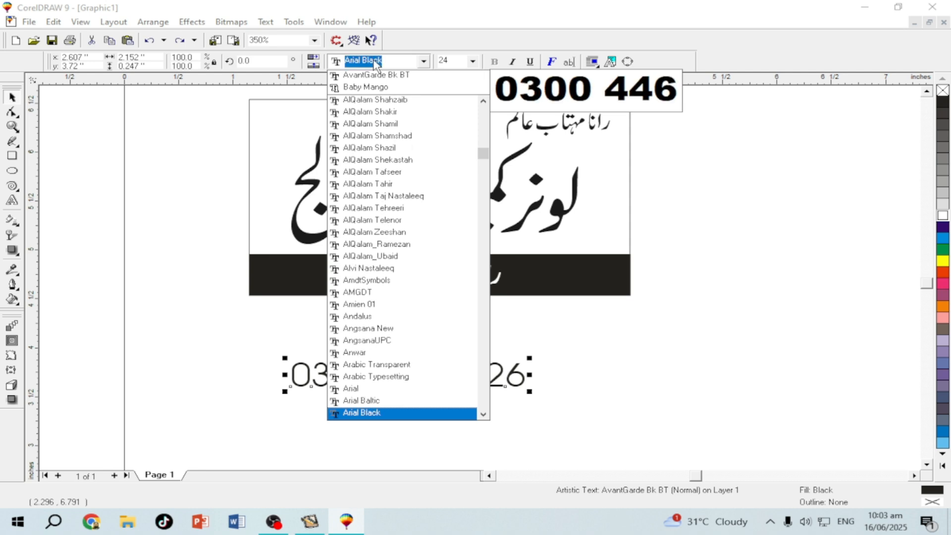
pyautogui.press('Return')
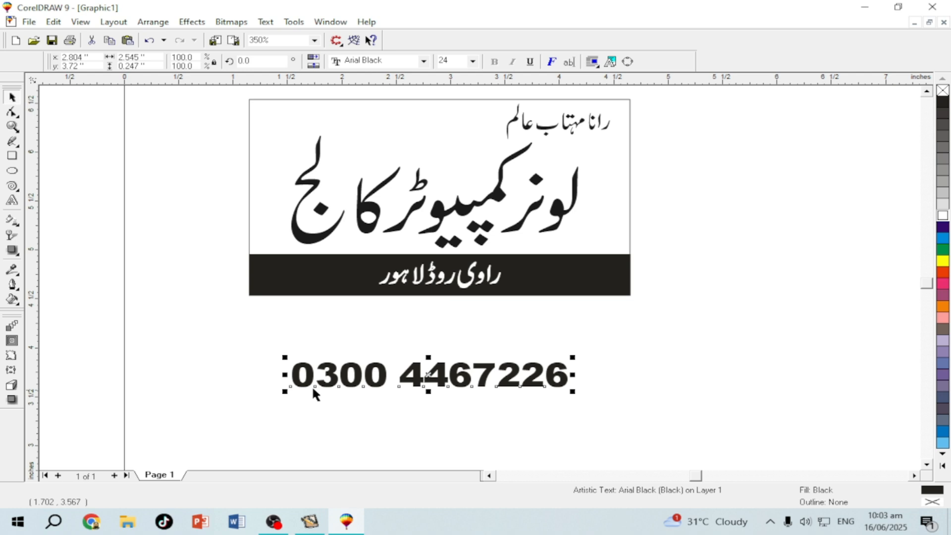
# Move the phone number to the card's top left and shrink it to about 81%
pyautogui.moveTo(348, 388); pyautogui.dragTo(275, 133)
pyautogui.moveTo(211, 142); pyautogui.dragTo(238, 135)
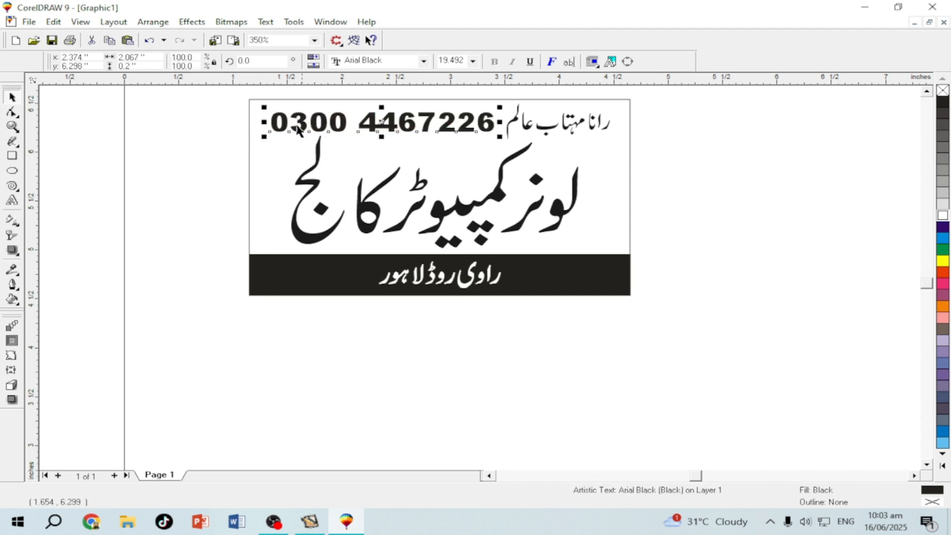
pyautogui.click(204, 203)
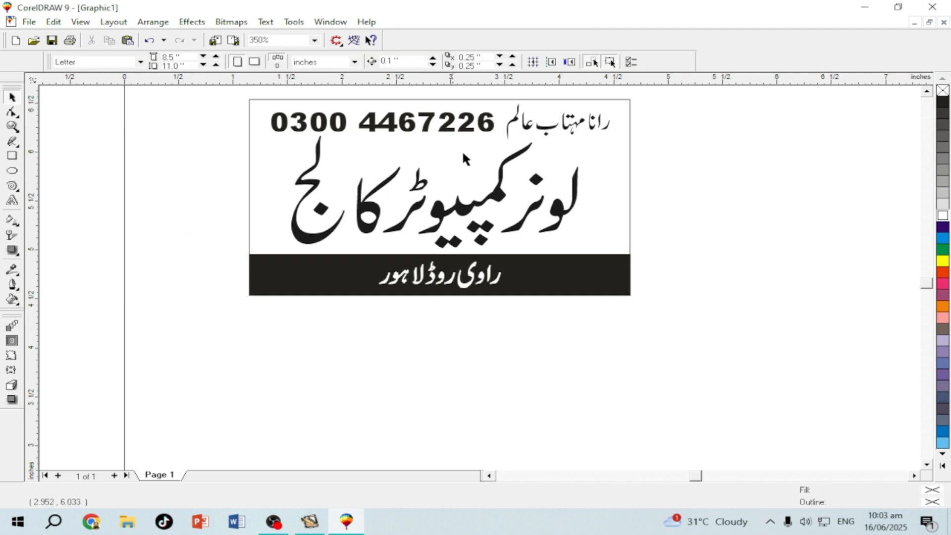
# Narrow the college title slightly to 2.46 inches and reposition it on the card
pyautogui.click(467, 212)
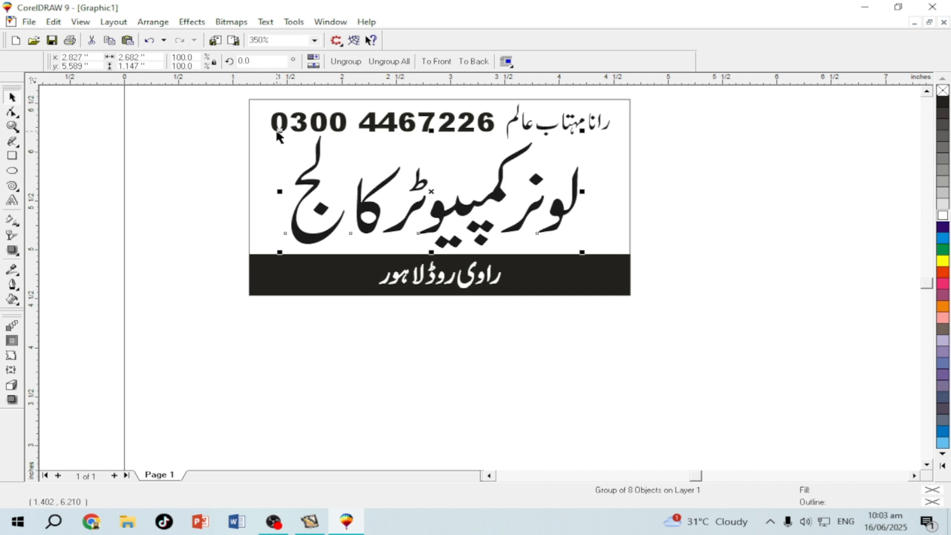
pyautogui.moveTo(278, 130); pyautogui.dragTo(303, 141)
pyautogui.moveTo(472, 209); pyautogui.dragTo(468, 212)
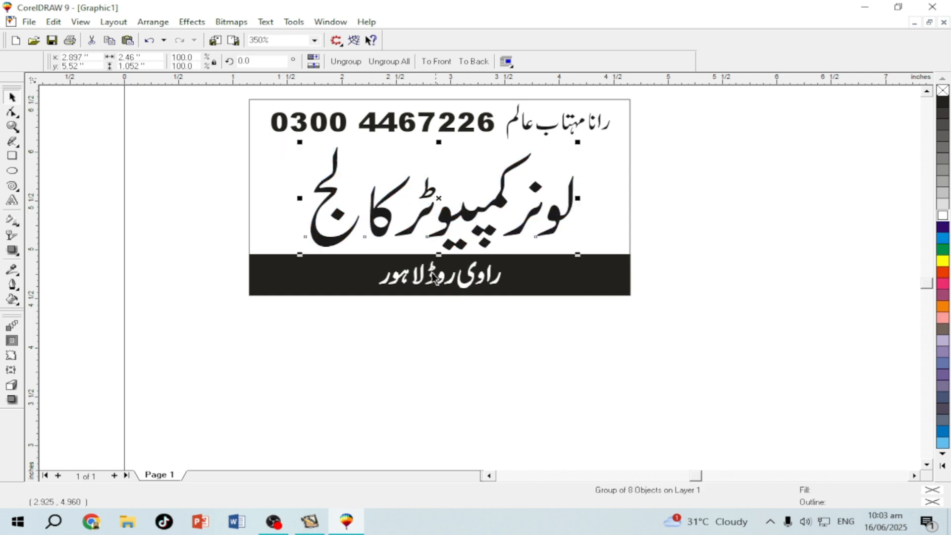
pyautogui.click(416, 355)
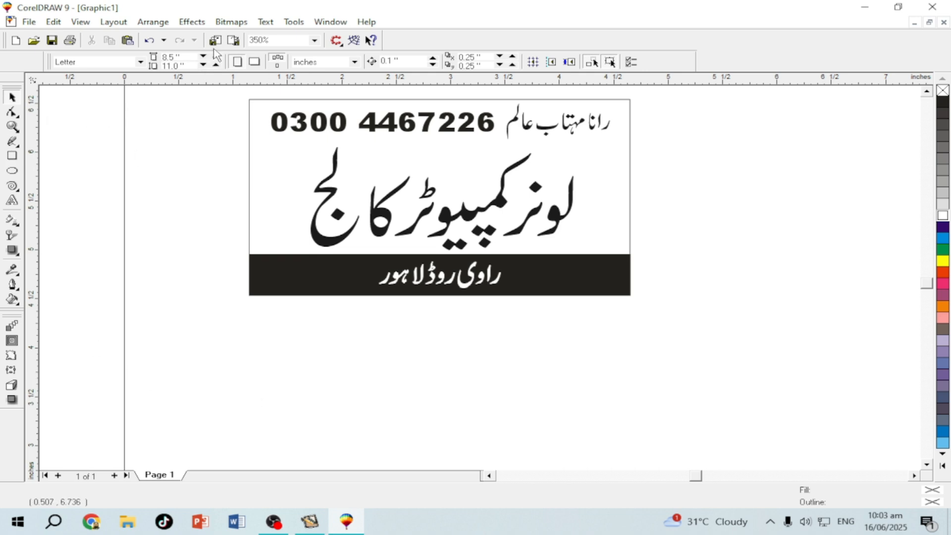
# Drag lcclogo from E:\CorelFiles in File Explorer onto the CorelDRAW page
pyautogui.click(127, 522)
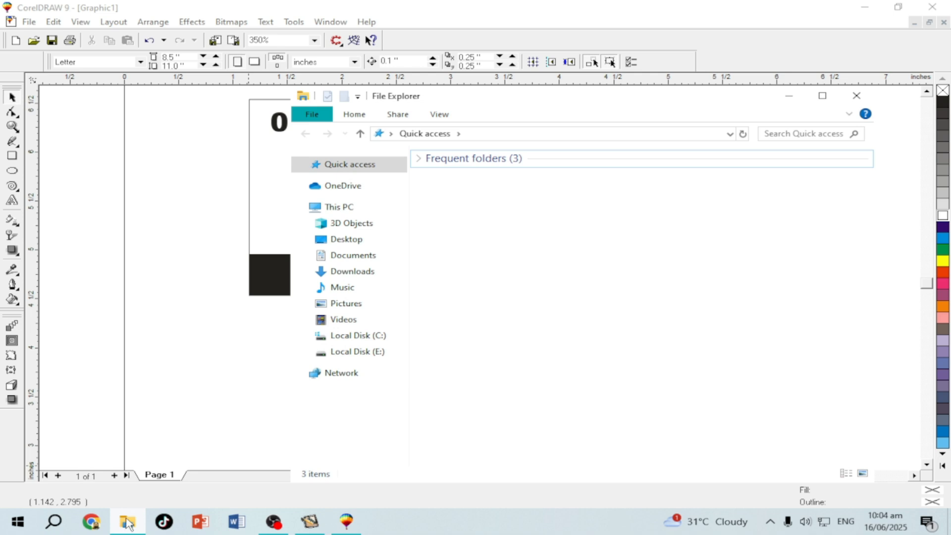
pyautogui.click(361, 351)
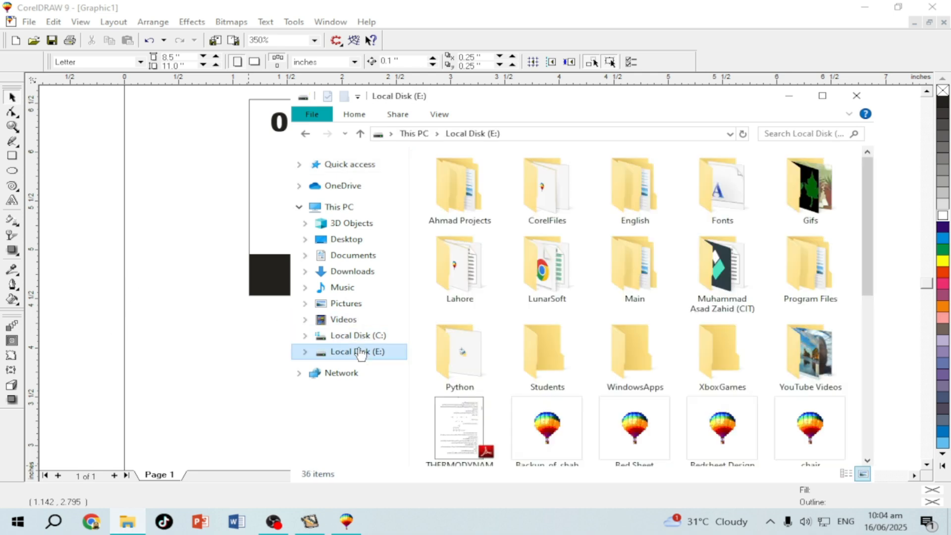
pyautogui.doubleClick(545, 189)
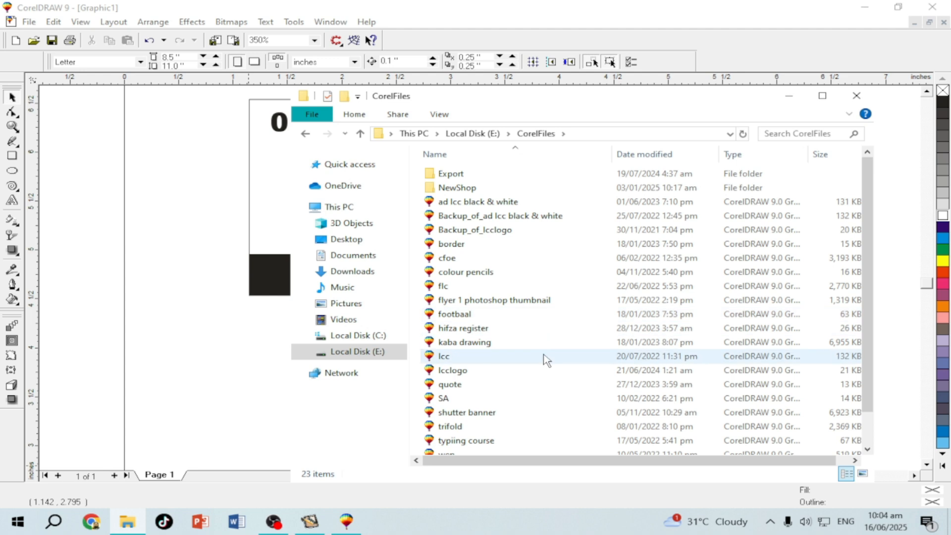
pyautogui.scroll(-1, 546, 360)
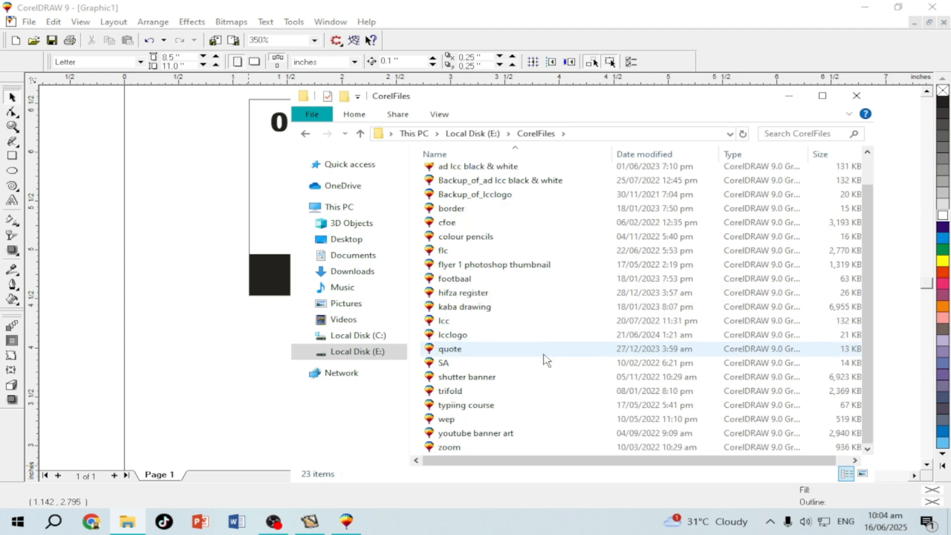
pyautogui.moveTo(460, 341); pyautogui.dragTo(181, 338)
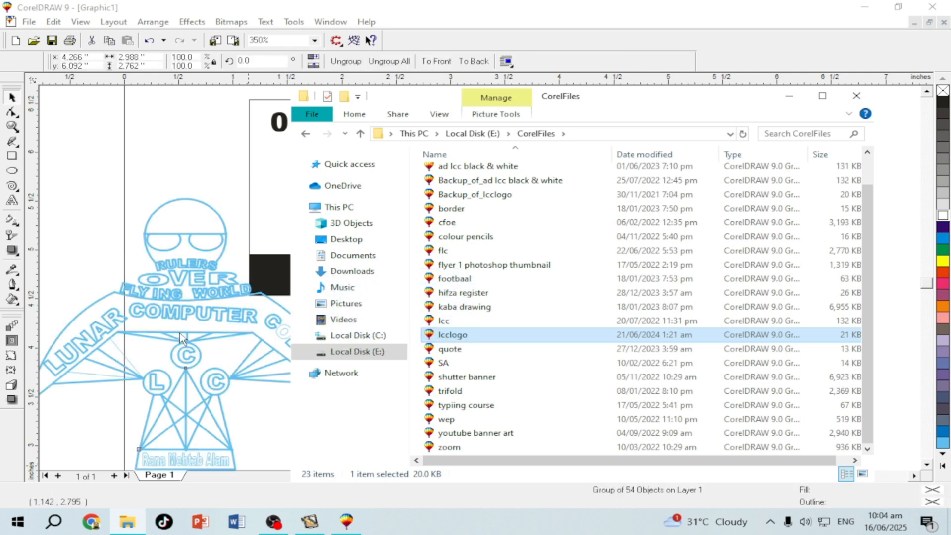
# Bring the logo onto the card, scale it to about 40%, and place it above the title
pyautogui.click(856, 96)
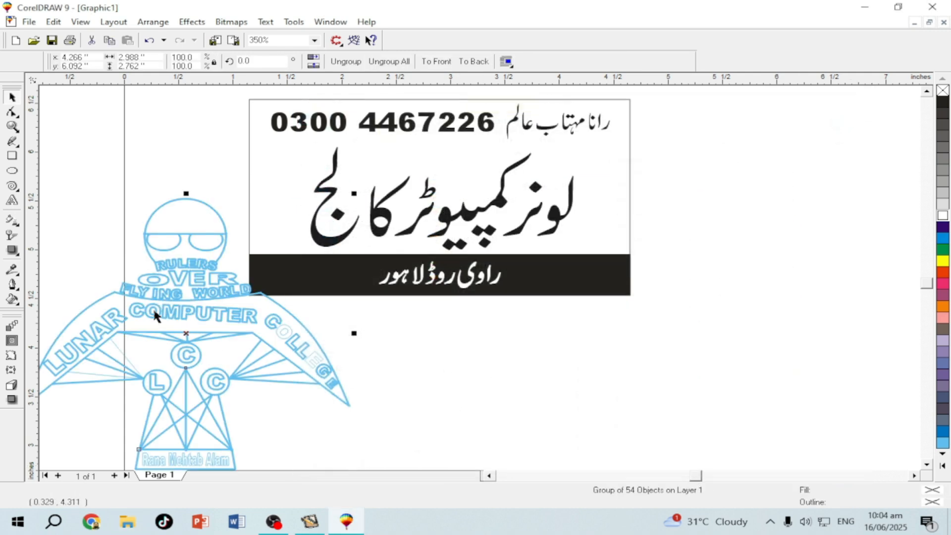
pyautogui.moveTo(173, 292); pyautogui.dragTo(280, 351)
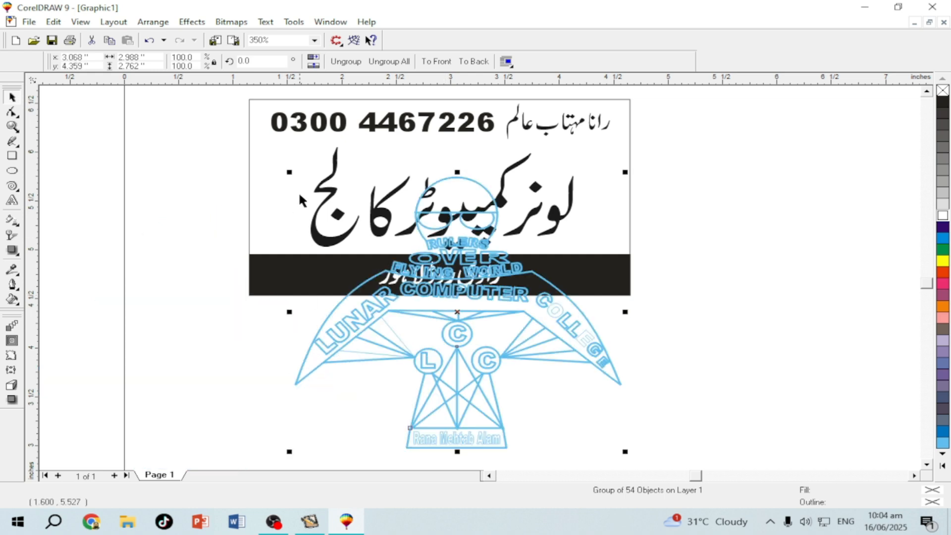
pyautogui.moveTo(291, 174); pyautogui.dragTo(457, 325)
pyautogui.moveTo(460, 329); pyautogui.dragTo(468, 357)
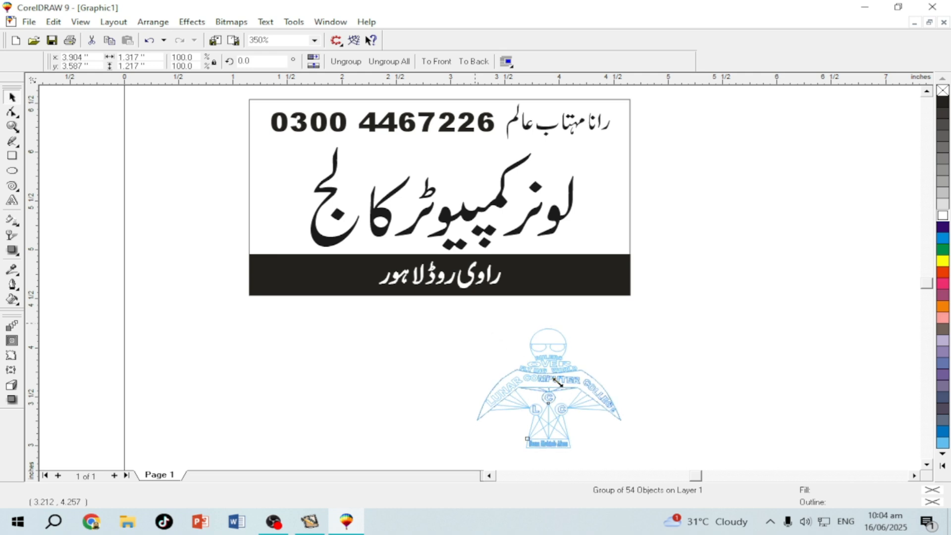
pyautogui.moveTo(493, 386); pyautogui.dragTo(474, 400)
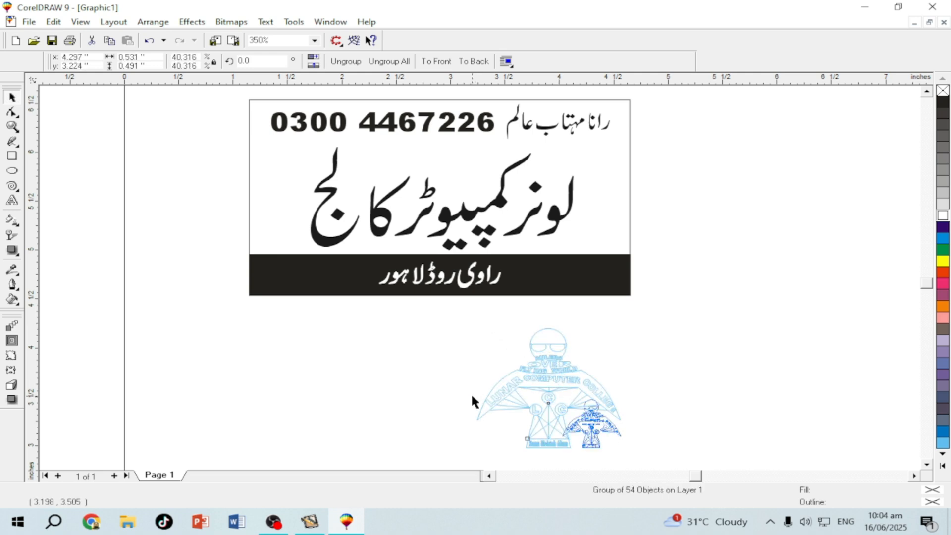
pyautogui.moveTo(454, 200); pyautogui.dragTo(461, 160)
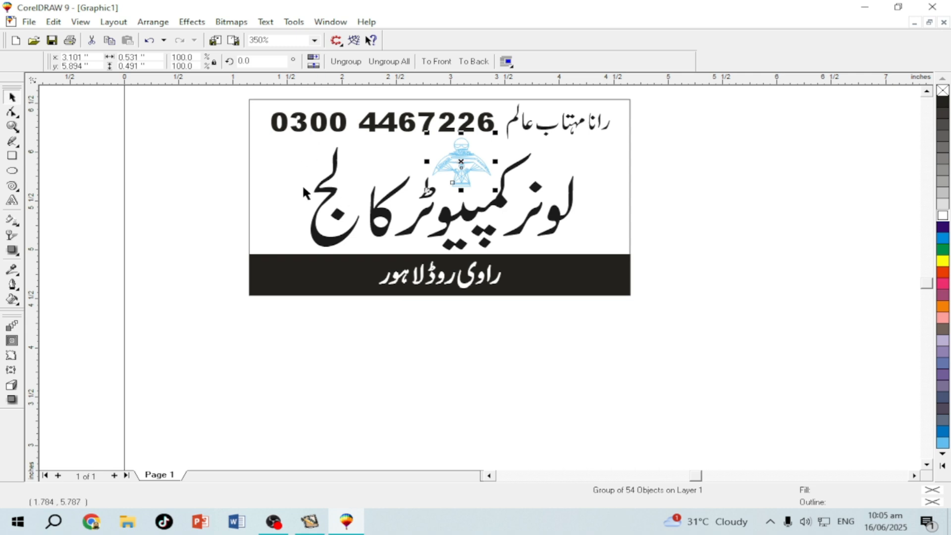
# Recolour the logo a very light grey so it sits faintly behind the lettering
pyautogui.click(349, 428)
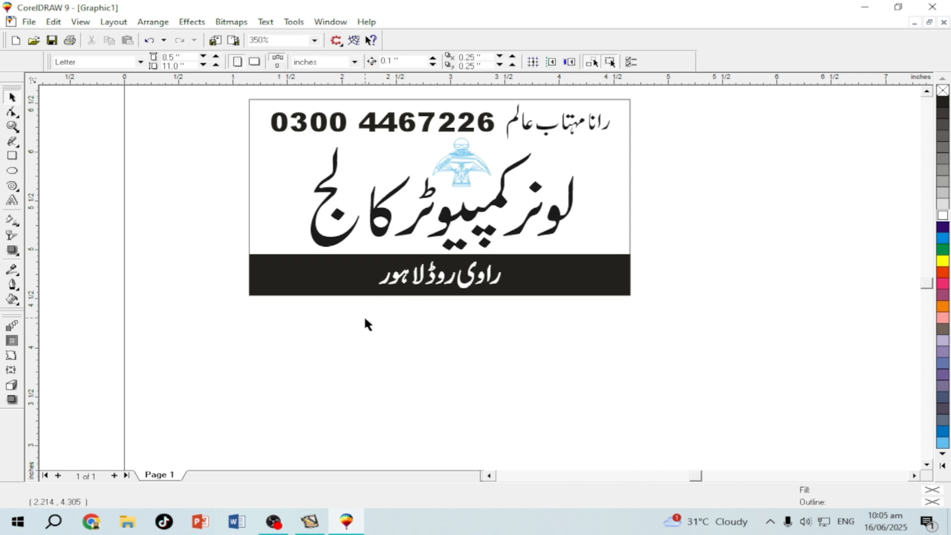
pyautogui.click(322, 239)
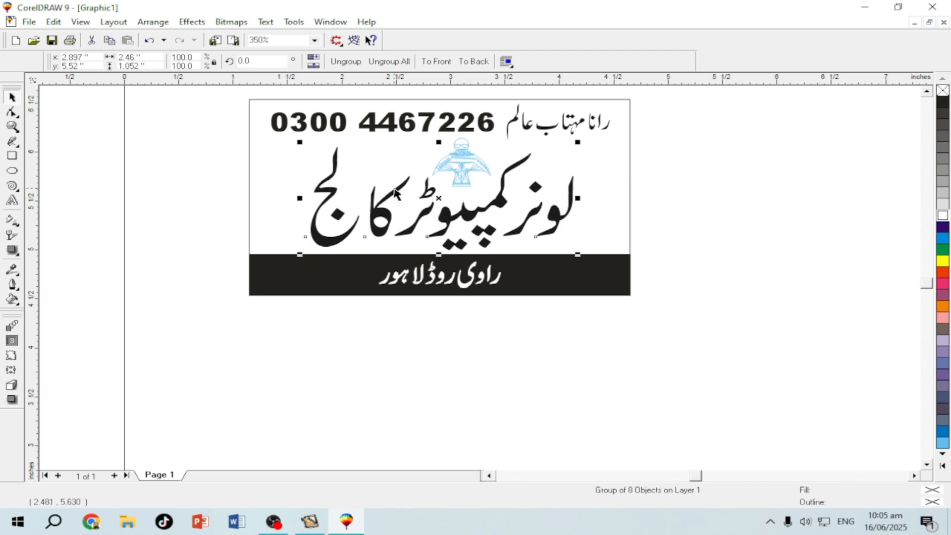
pyautogui.scroll(1, 402, 186)
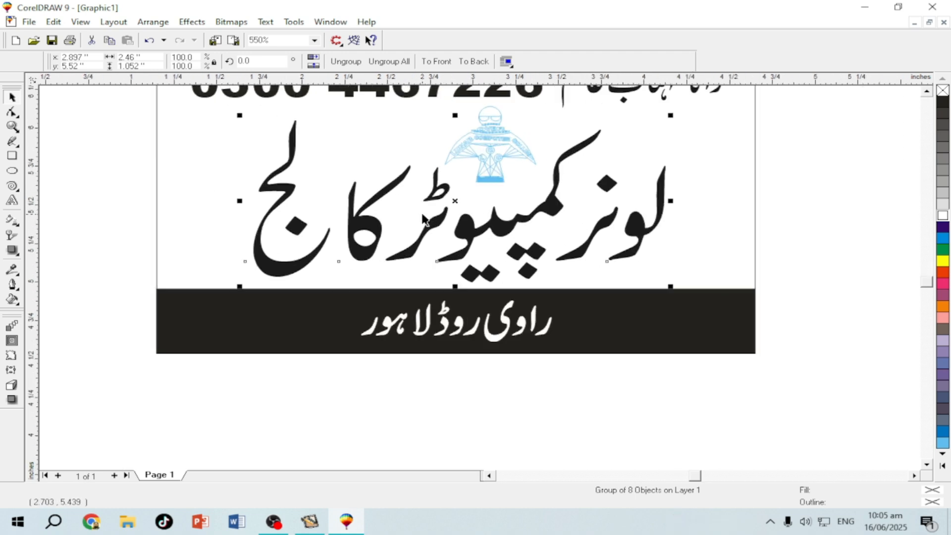
pyautogui.scroll(1, 423, 218)
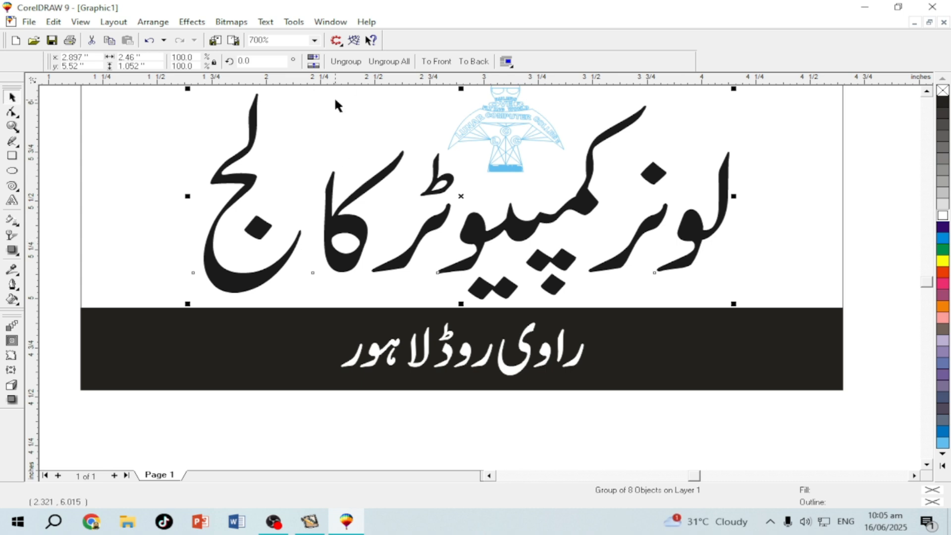
pyautogui.scroll(1, 334, 96)
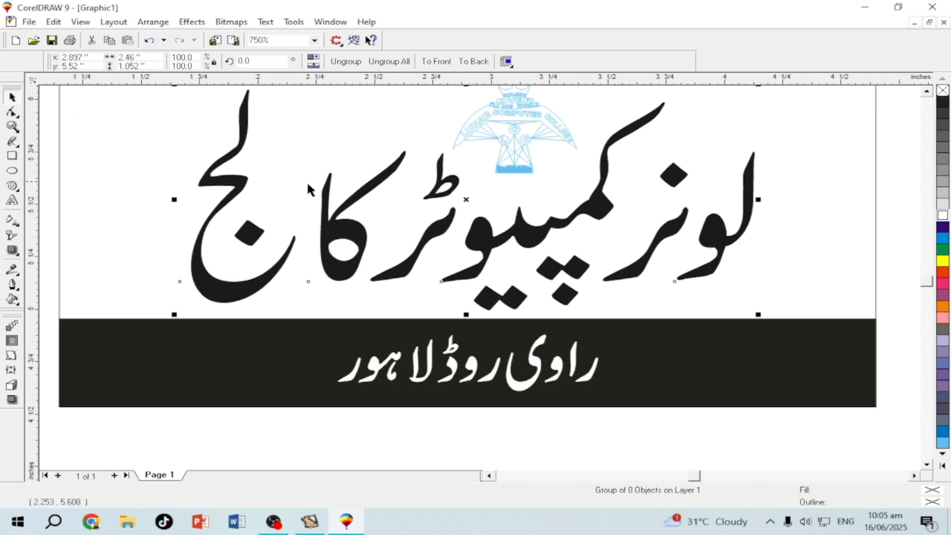
pyautogui.click(503, 172)
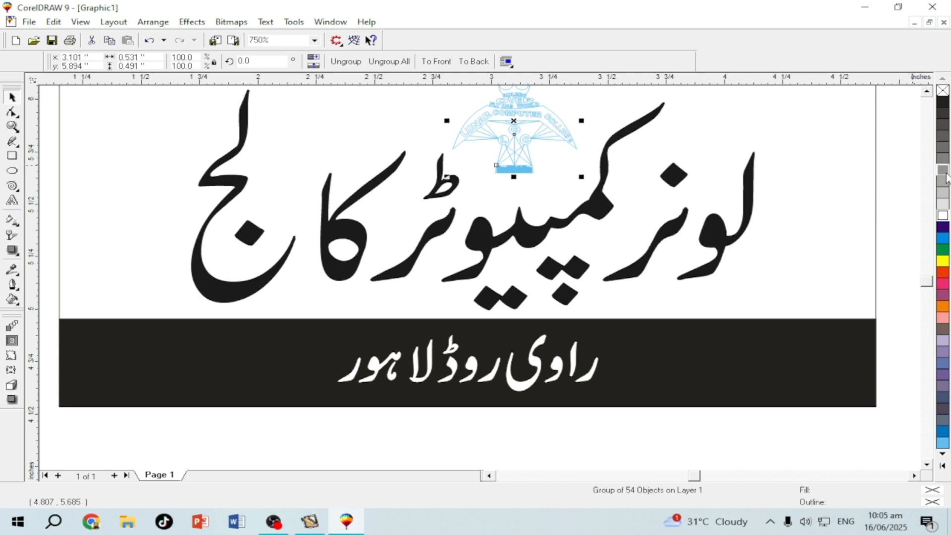
pyautogui.click(942, 206)
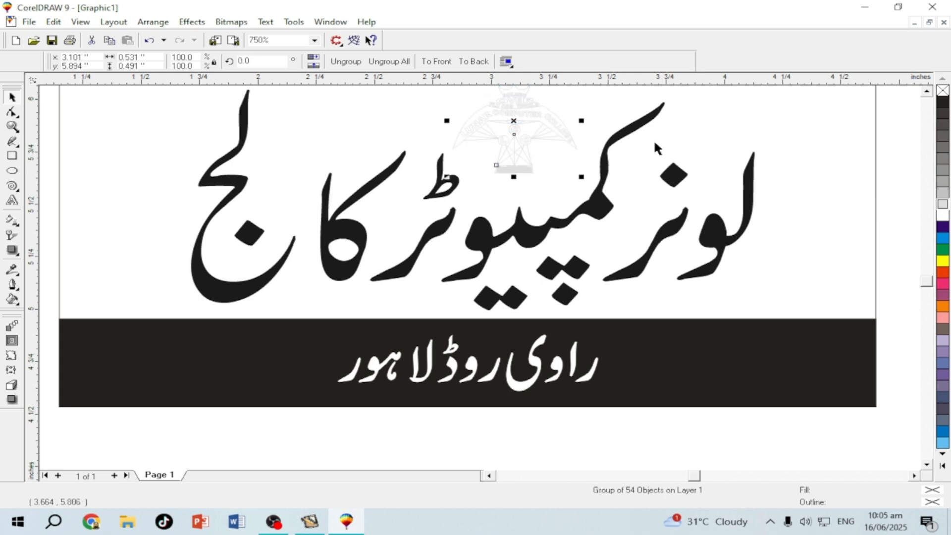
pyautogui.scroll(1, 515, 127)
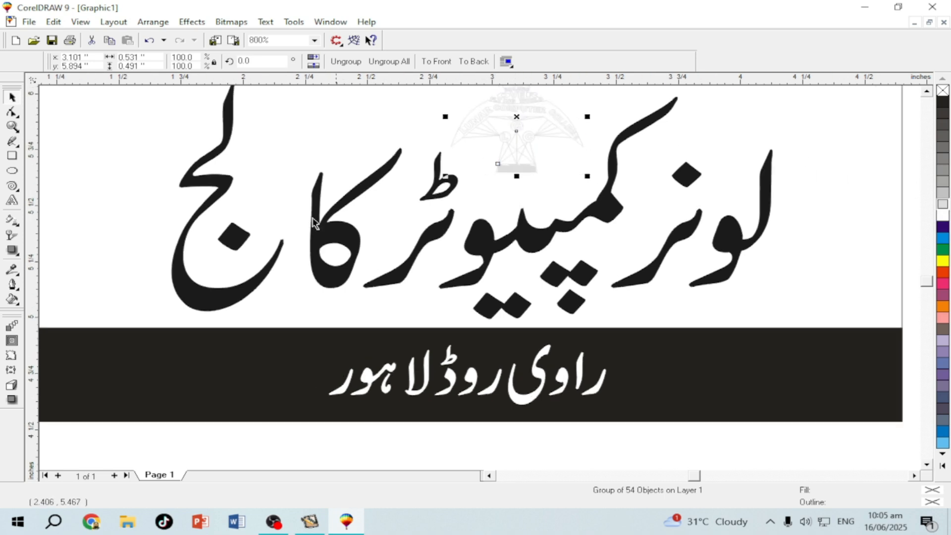
pyautogui.click(219, 296)
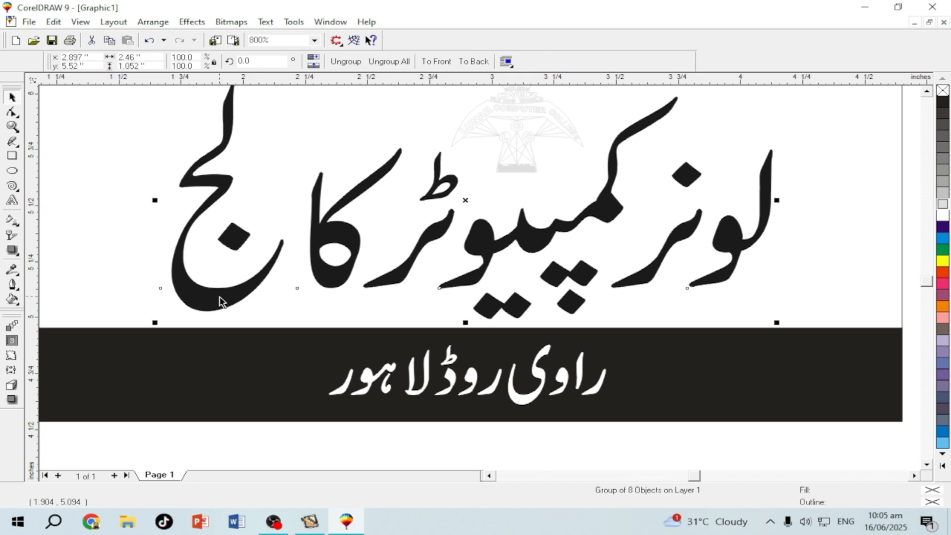
# Give the college name a thick outline with round corners, behind the fill, scaling with the image
pyautogui.press('F12')
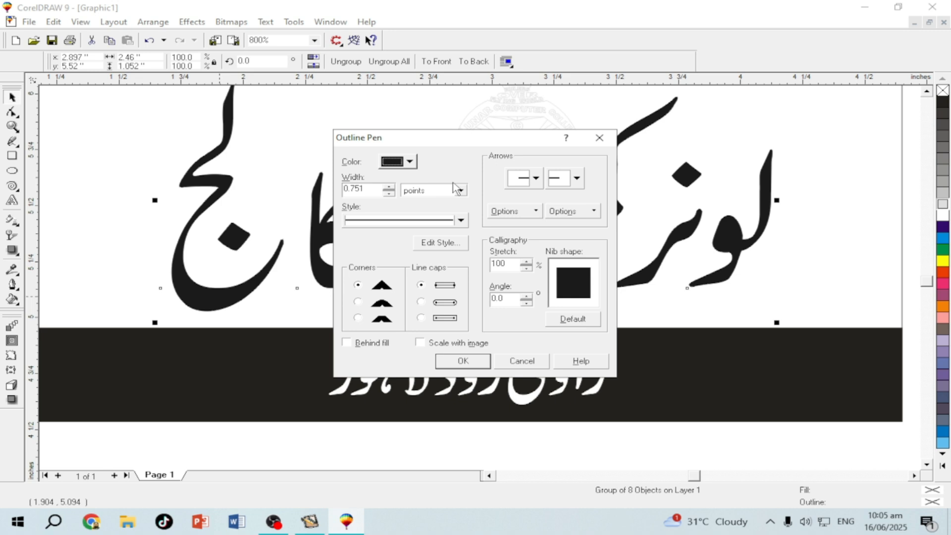
pyautogui.click(359, 302)
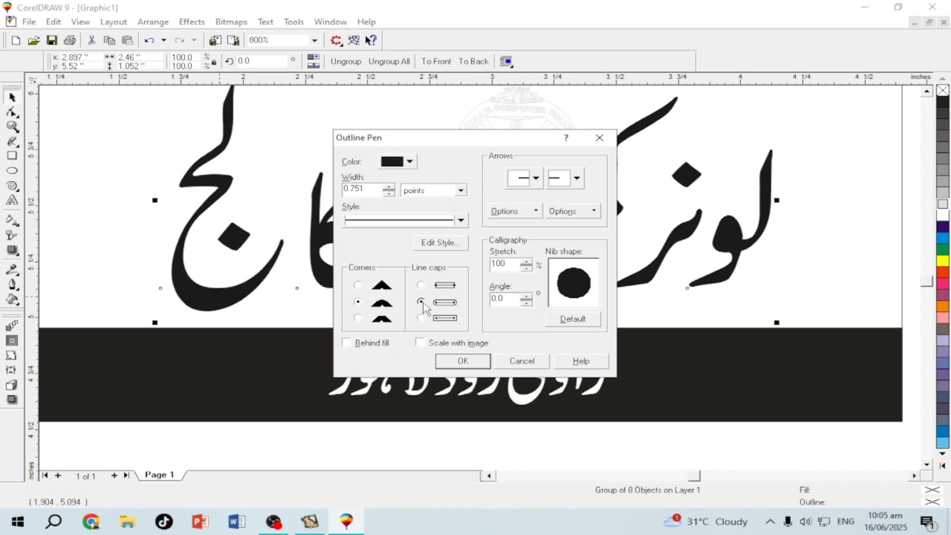
pyautogui.click(346, 342)
pyautogui.click(420, 343)
pyautogui.click(390, 187)
pyautogui.click(449, 360)
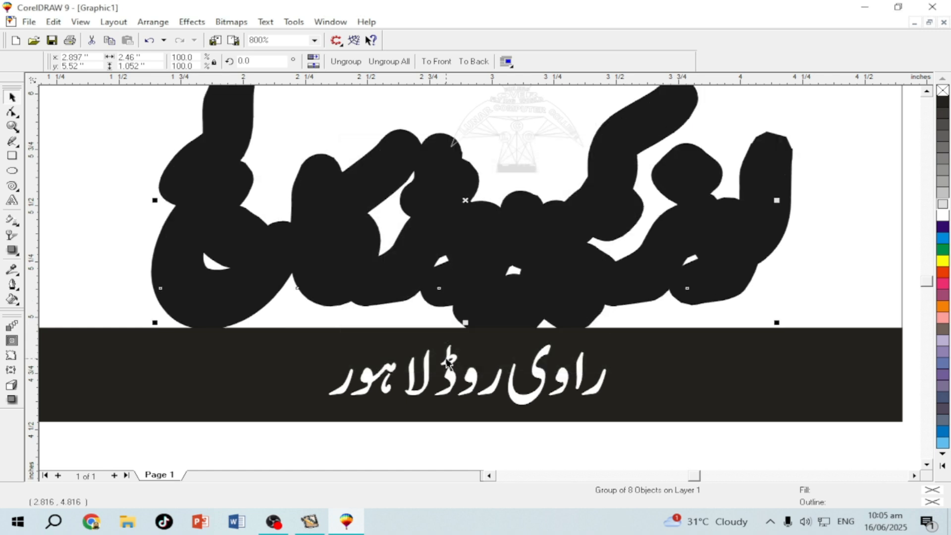
# Thin the title's outline, first to 7.751 pt and then to a smaller width
pyautogui.press('F12')
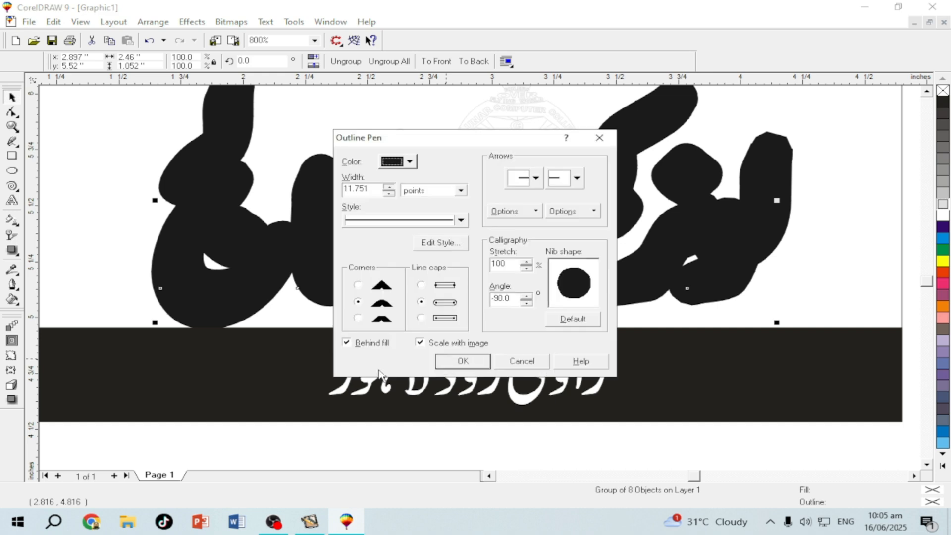
pyautogui.click(350, 188)
pyautogui.moveTo(351, 189); pyautogui.dragTo(325, 187)
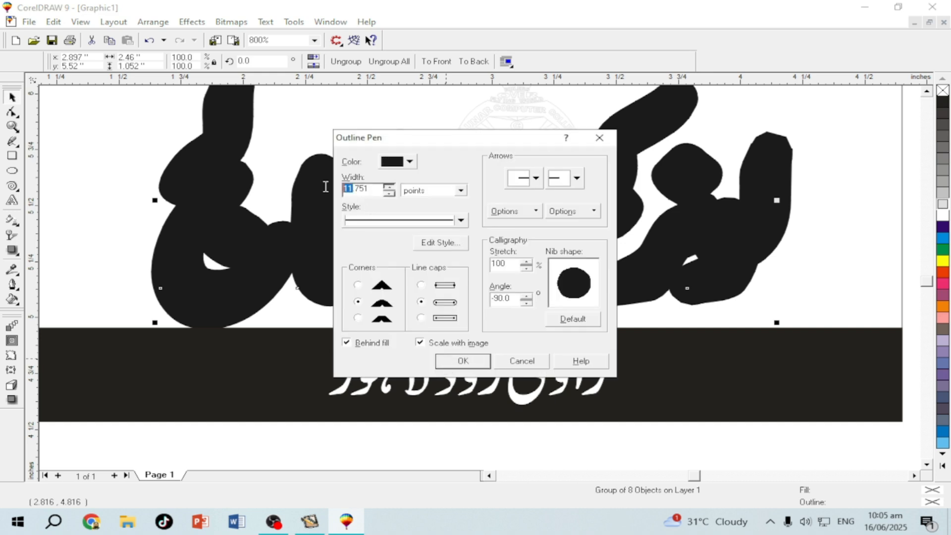
pyautogui.write('7')
pyautogui.press('Return')
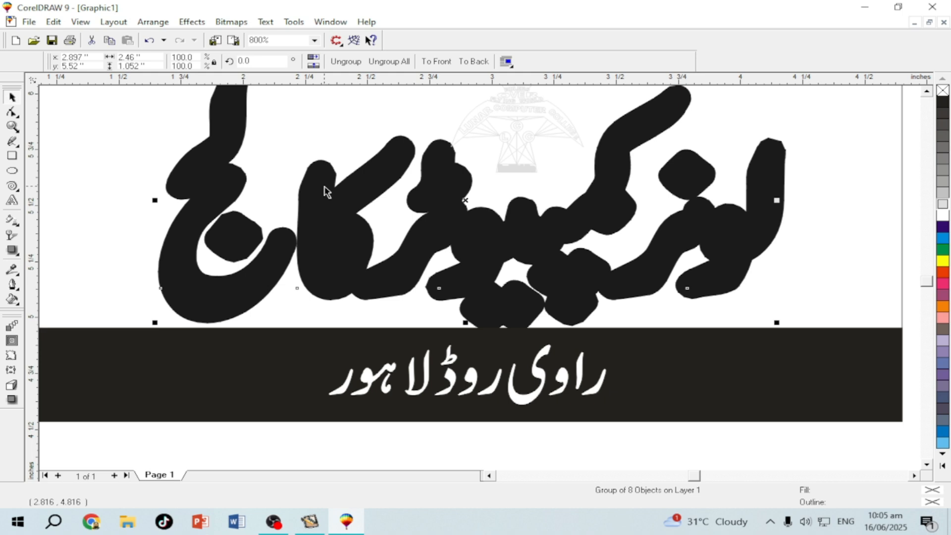
pyautogui.press('F12')
pyautogui.click(348, 188)
pyautogui.moveTo(348, 188); pyautogui.dragTo(318, 194)
pyautogui.write('6.751')
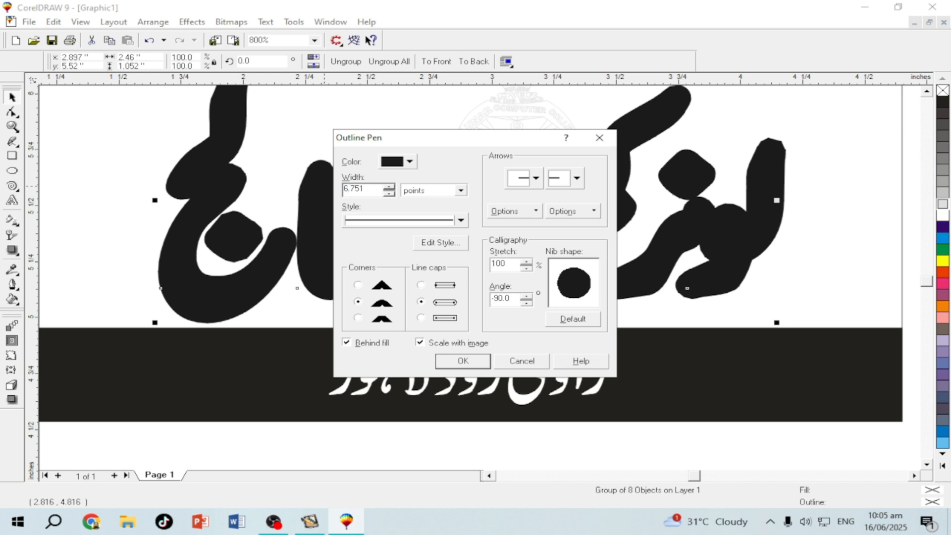
pyautogui.press('BackSpace')
pyautogui.write('0')
pyautogui.press('Return')
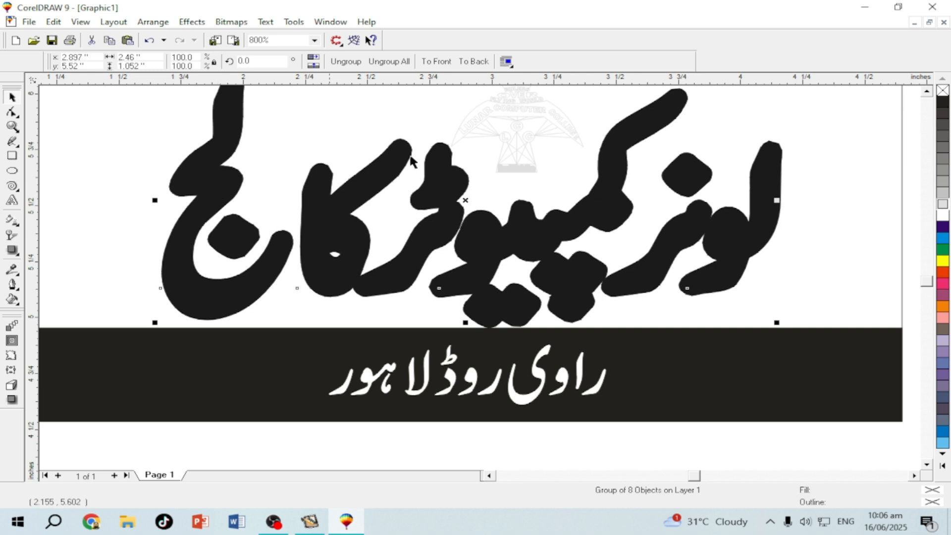
# Make the college name's fill and outline white, and narrow the outline width
pyautogui.click(940, 218)
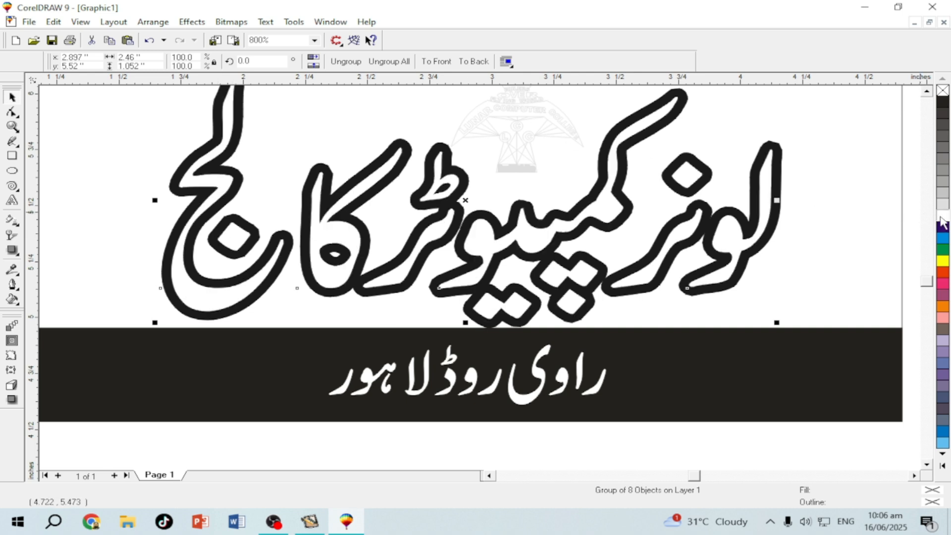
pyautogui.rightClick(940, 219)
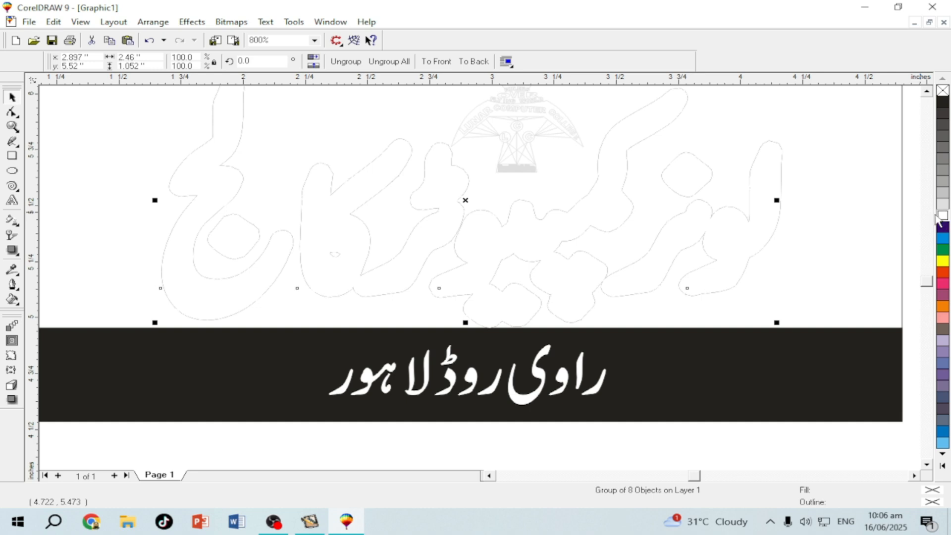
pyautogui.press('F12')
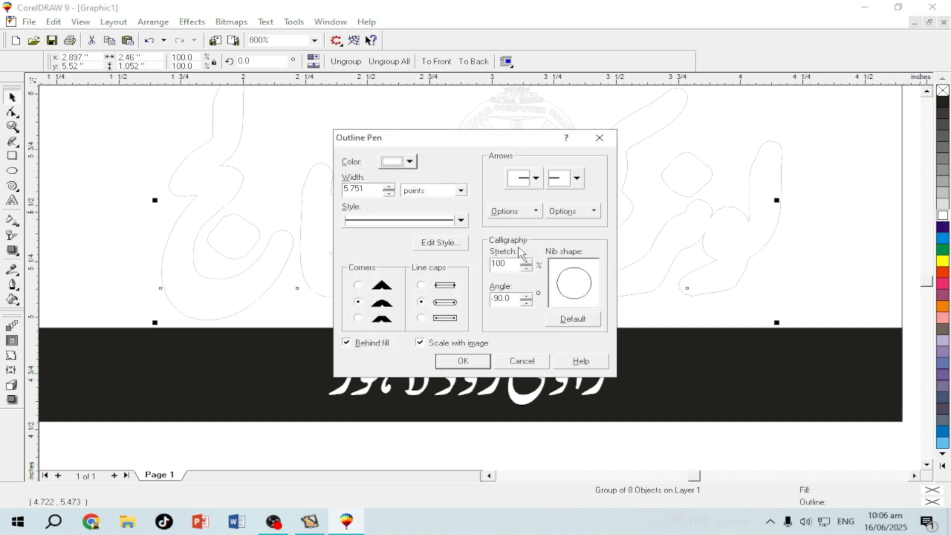
pyautogui.click(389, 193)
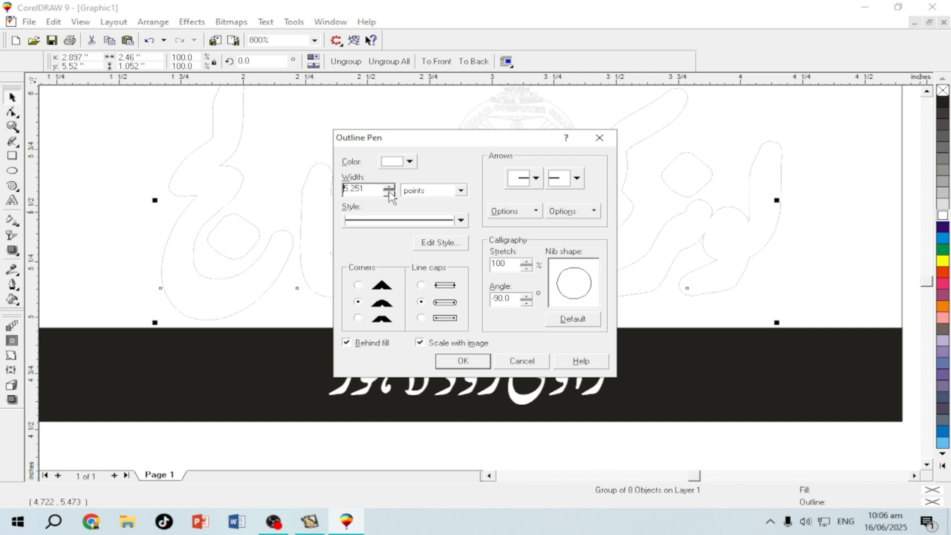
pyautogui.click(389, 193)
pyautogui.click(388, 193)
pyautogui.click(464, 363)
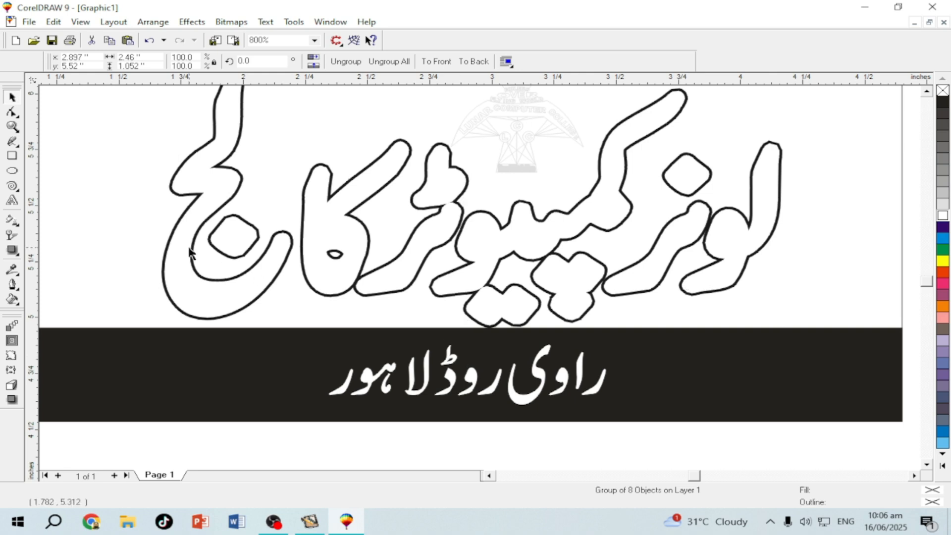
# Lower the title's outline width to about 3.951
pyautogui.press('F12')
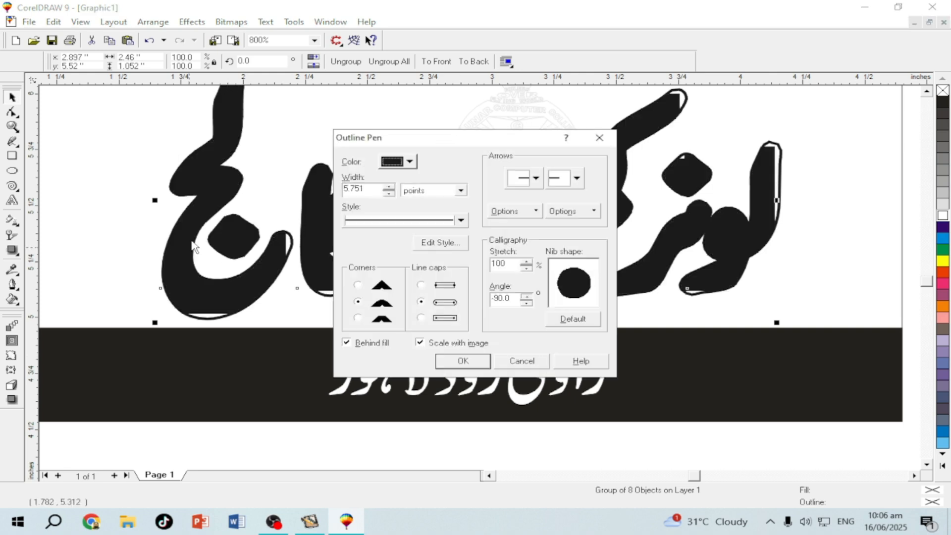
pyautogui.click(389, 193)
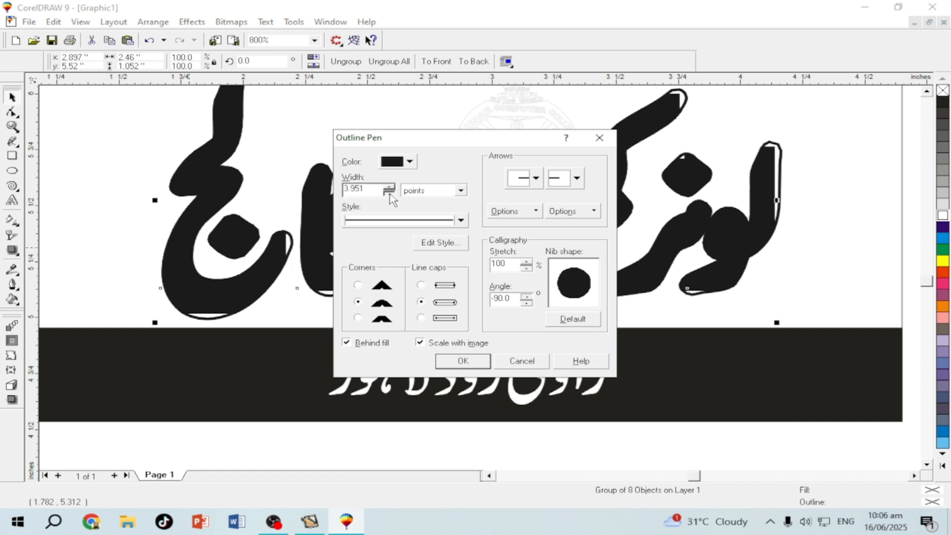
pyautogui.click(389, 193)
pyautogui.click(454, 359)
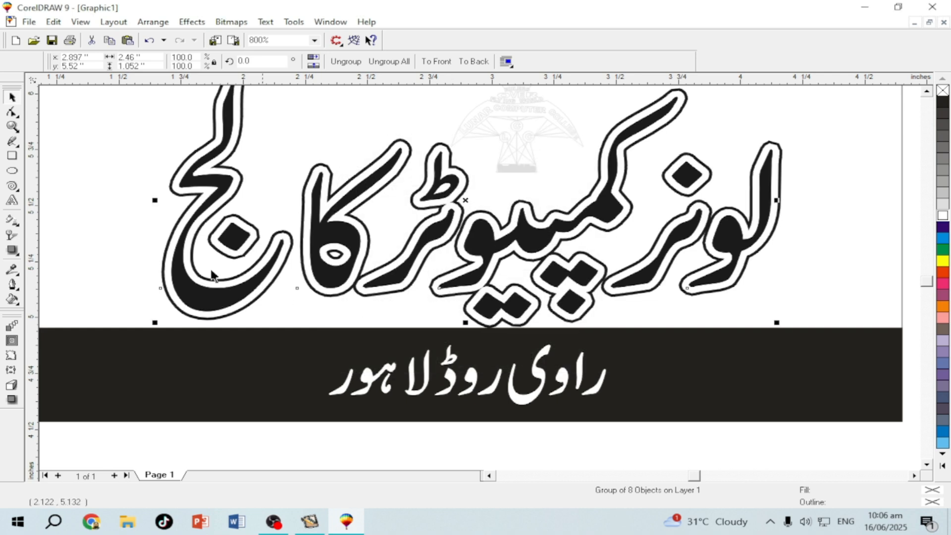
# Zoom out so the whole card is in view
pyautogui.click(109, 237)
pyautogui.hotkey('shift', 'F2')
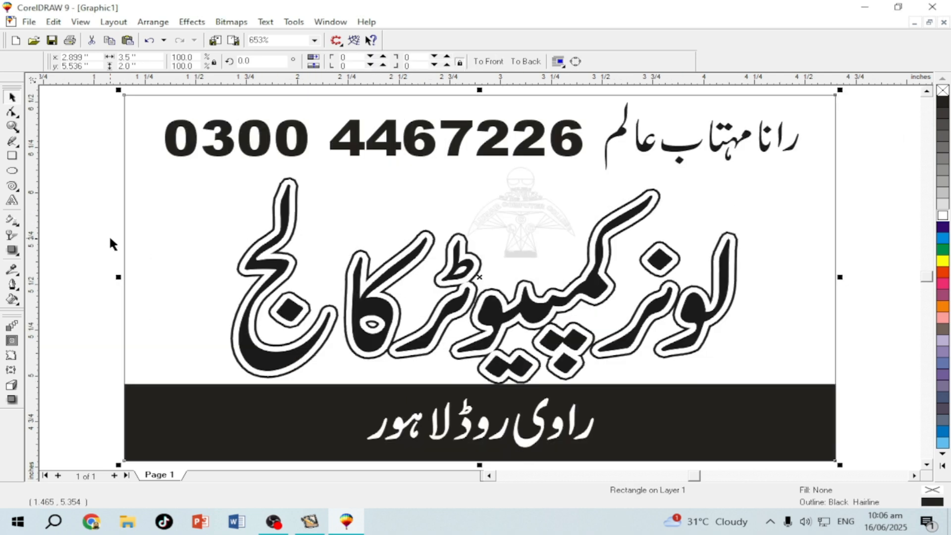
pyautogui.click(149, 248)
pyautogui.press('F4')
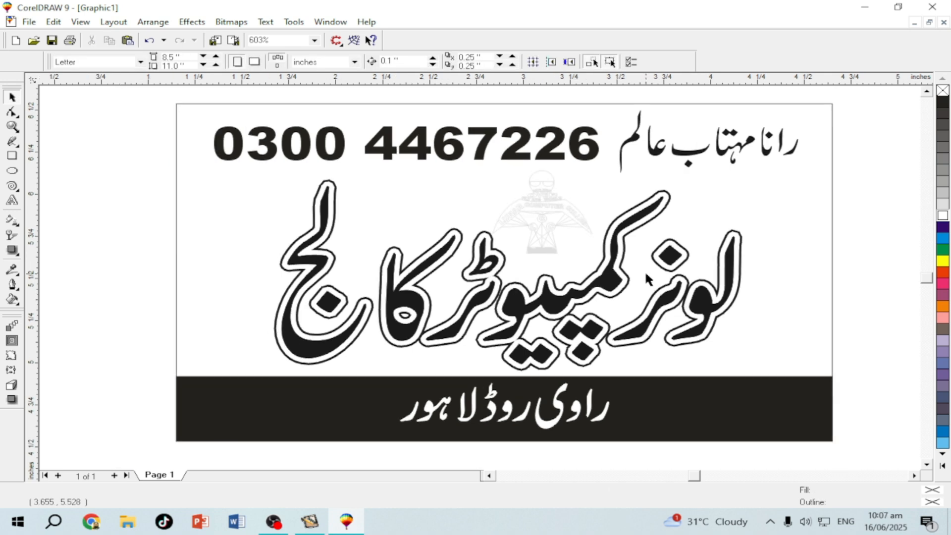